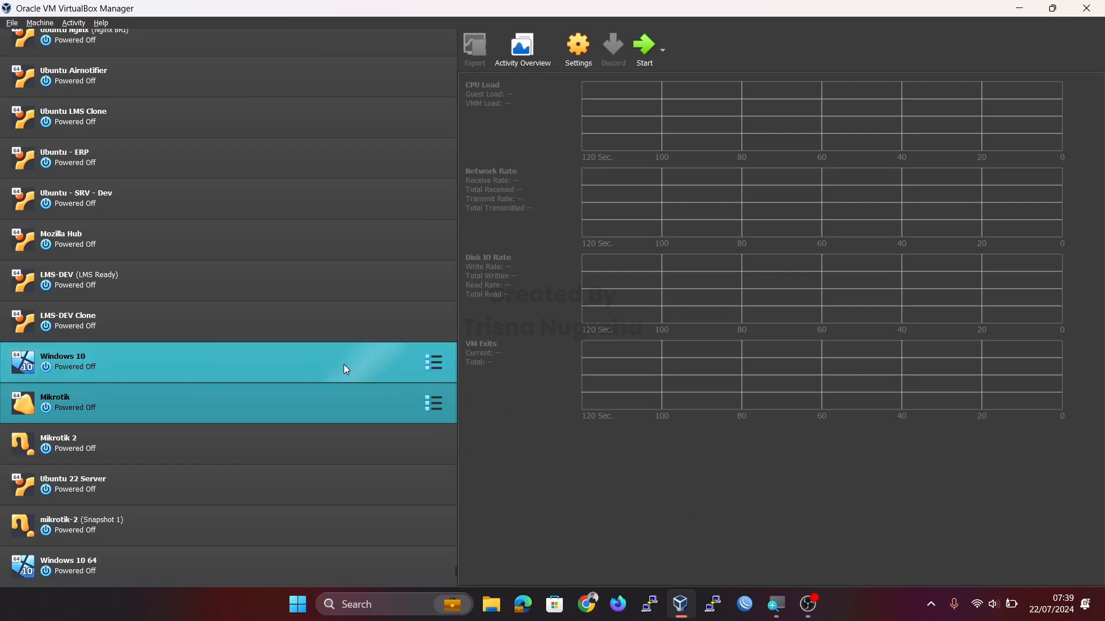
# Begin a new virtual machine named 'Server Ubuntu - 22'.
pyautogui.scroll(3, 350, 380)
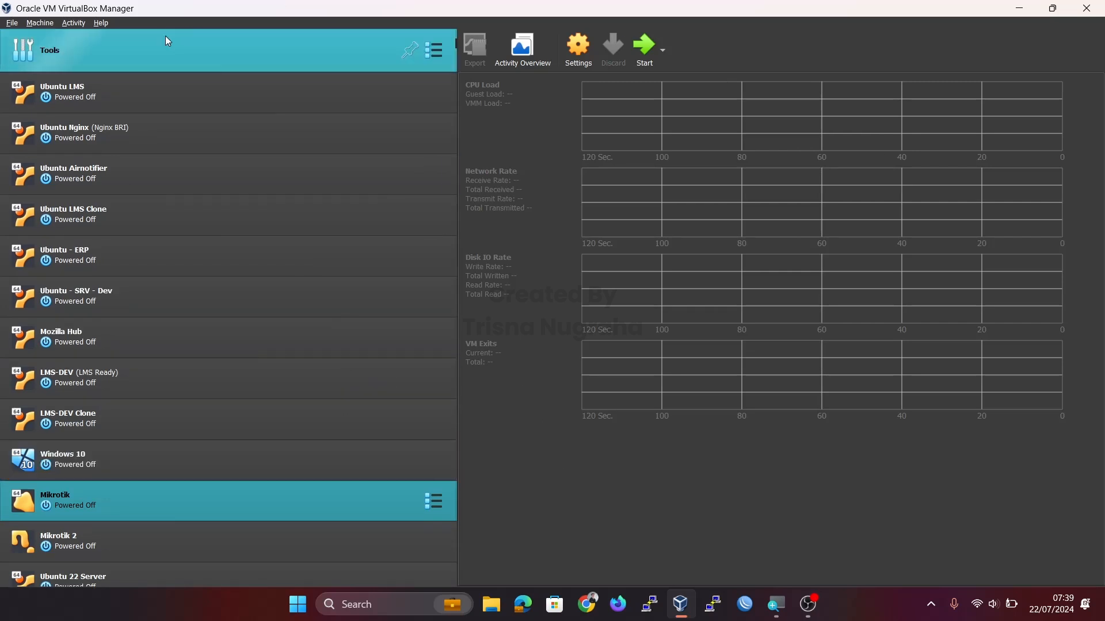
pyautogui.click(35, 24)
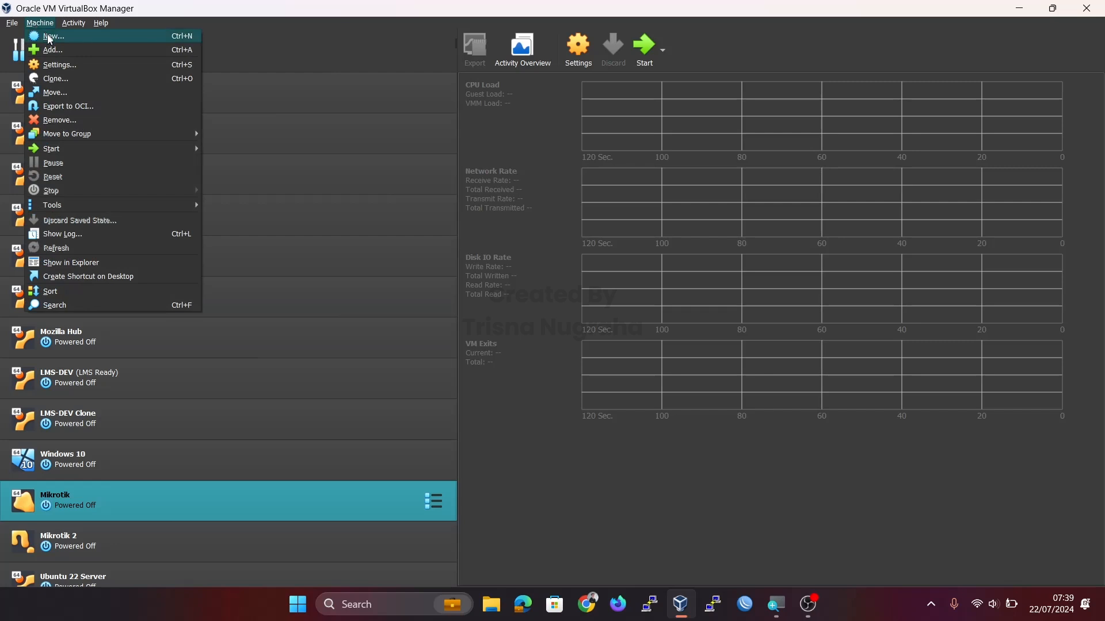
pyautogui.click(82, 38)
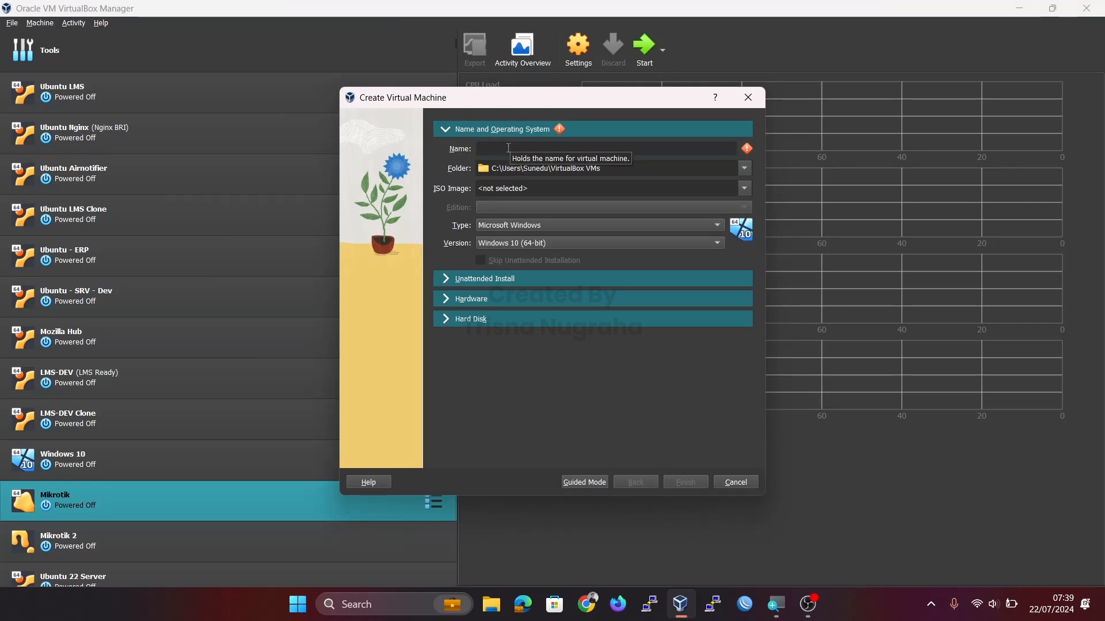
pyautogui.write('Server Ubuntu ')
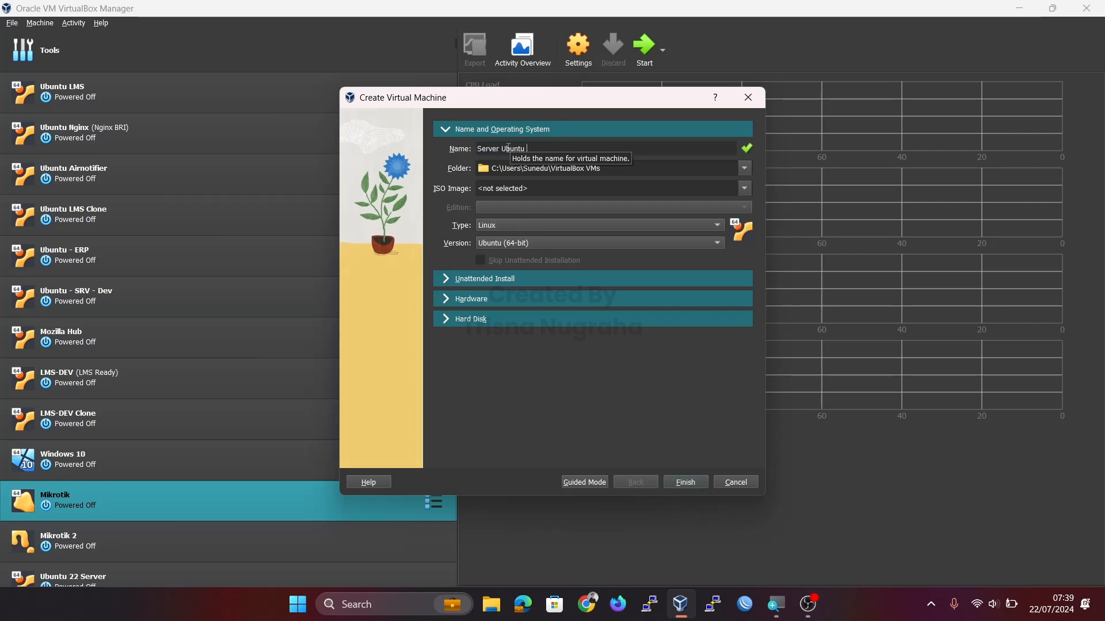
pyautogui.write('- 22')
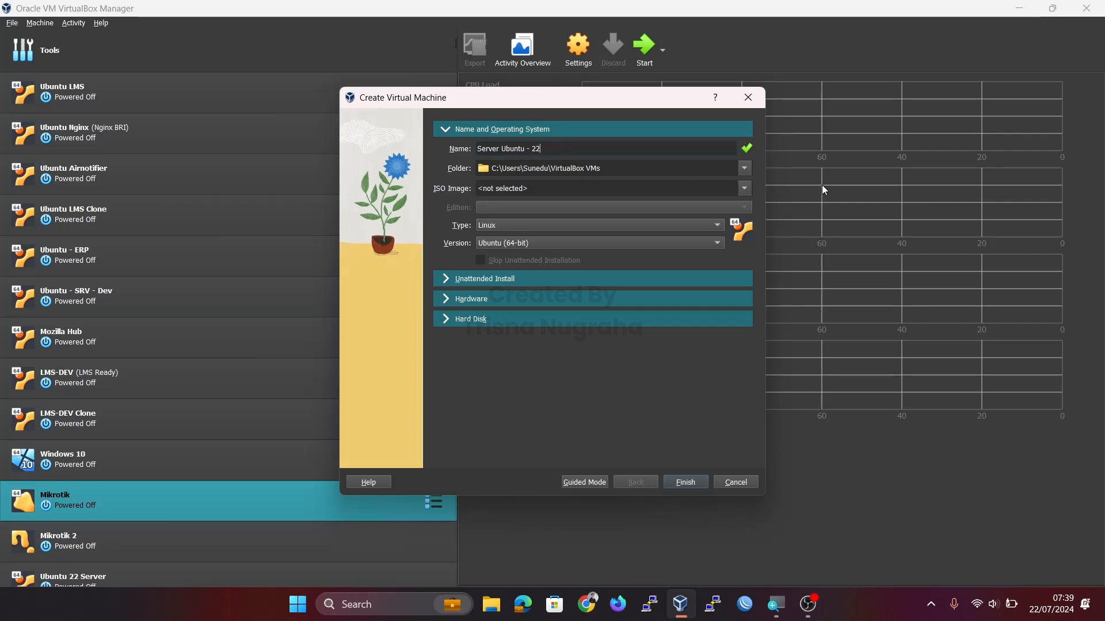
# Choose the ubuntu-22.04.1 live server ISO and skip unattended installation.
pyautogui.click(751, 185)
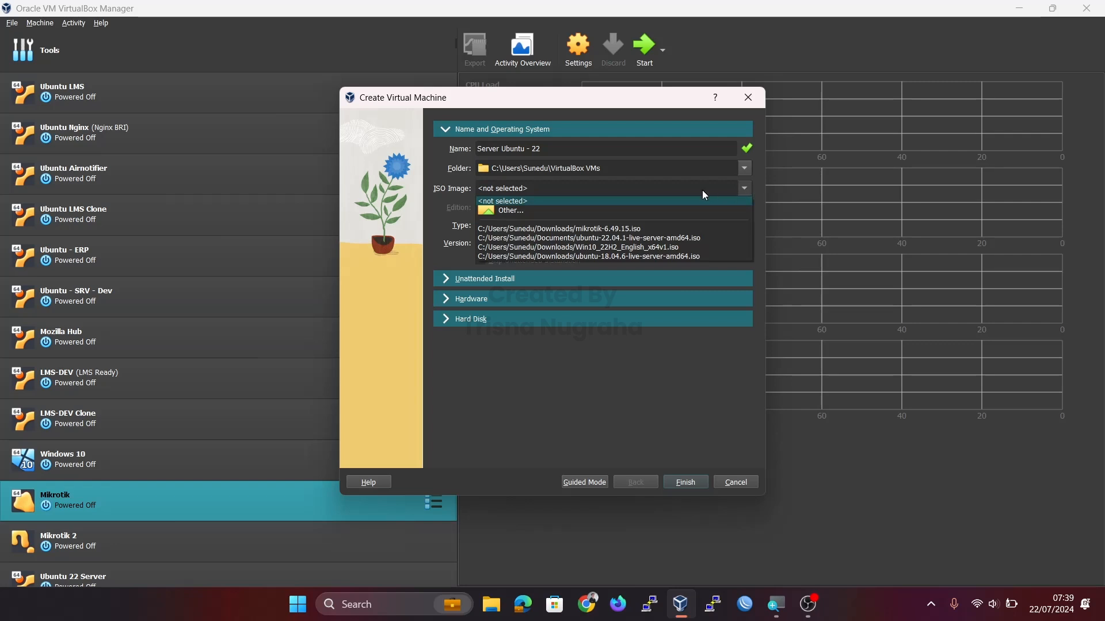
pyautogui.click(631, 239)
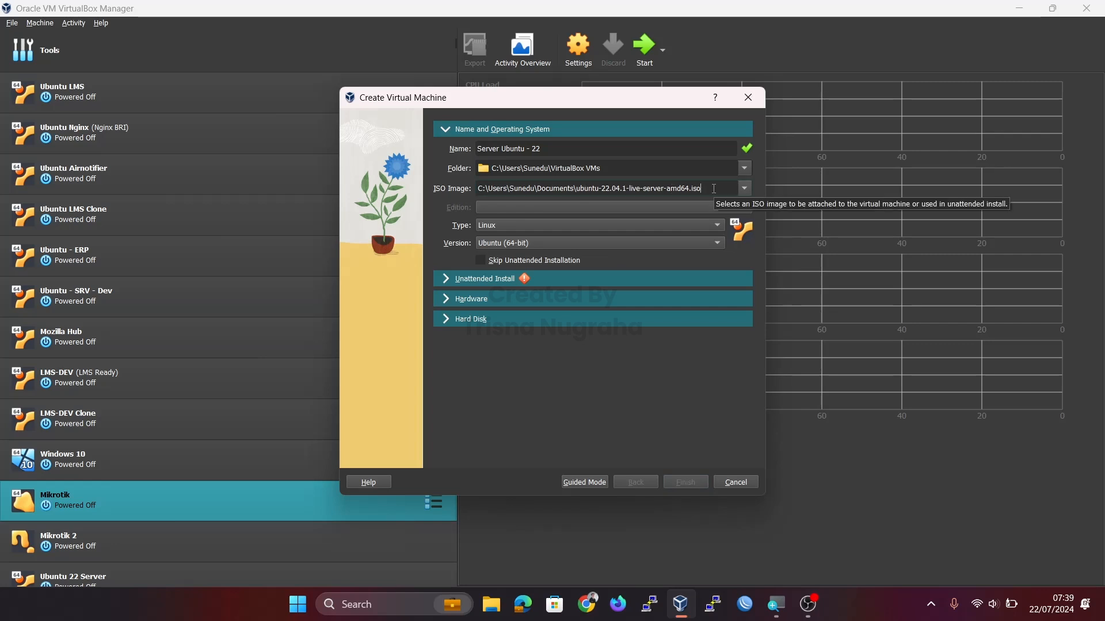
pyautogui.click(479, 262)
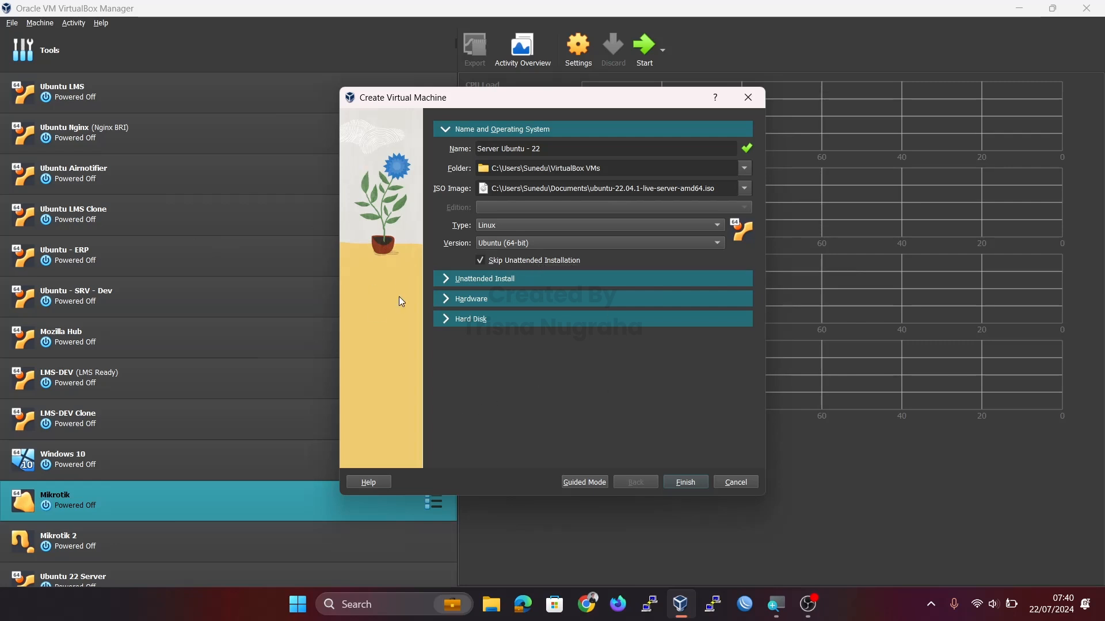
pyautogui.click(458, 299)
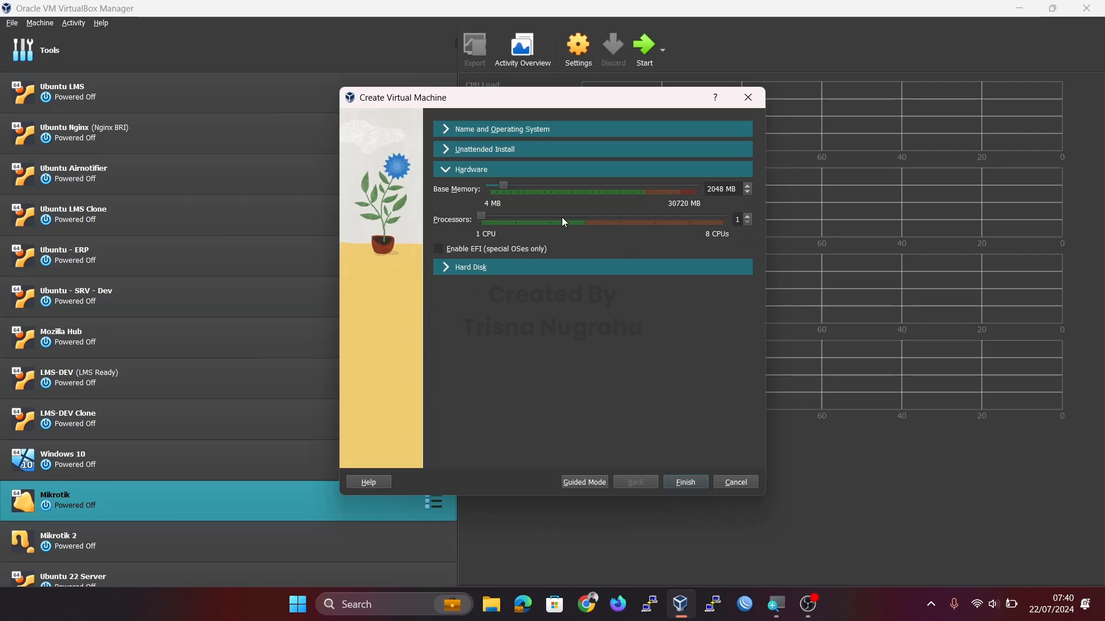
# Keep base memory at 2048 MB and raise the processor count to 2.
pyautogui.doubleClick(716, 189)
pyautogui.write('10')
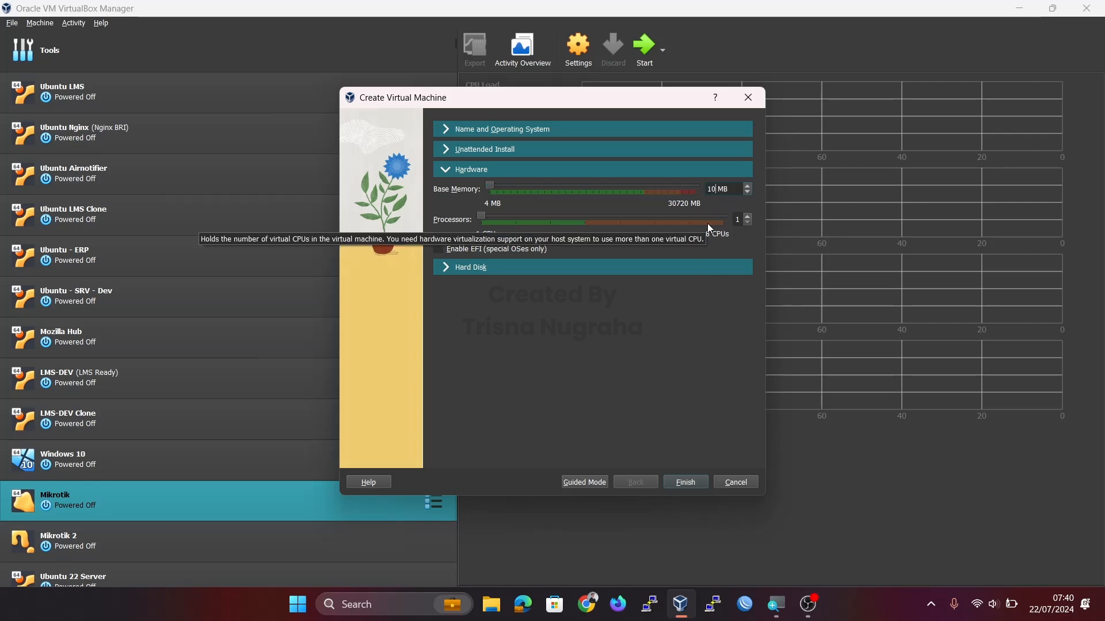
pyautogui.write('24')
pyautogui.press('BackSpace')
pyautogui.press('BackSpace')
pyautogui.press('BackSpace')
pyautogui.write('2048')
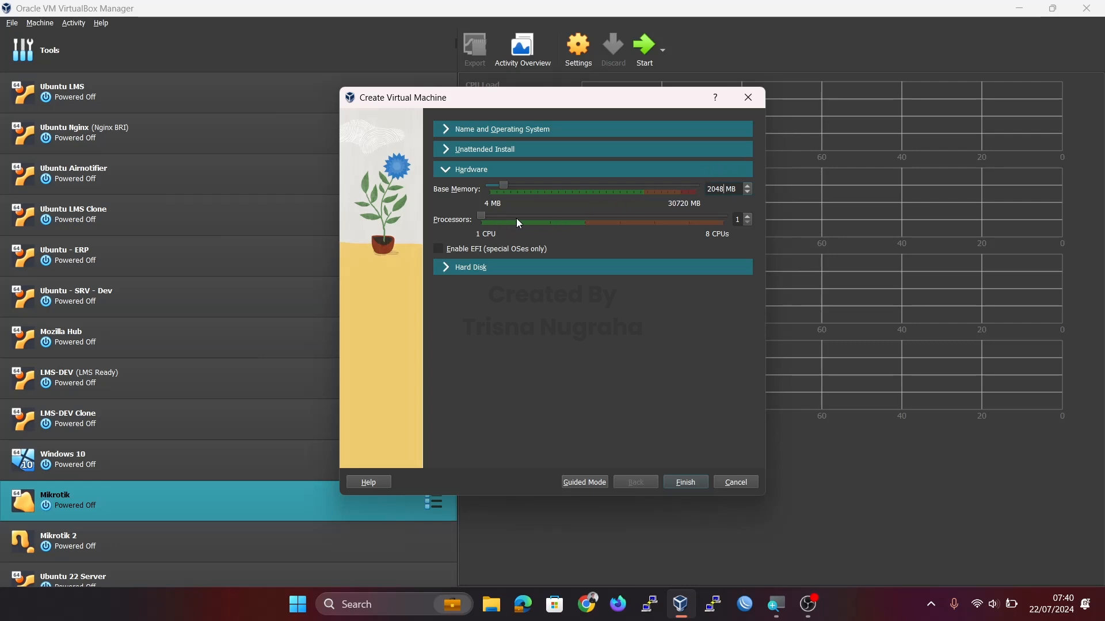
pyautogui.moveTo(481, 220); pyautogui.dragTo(519, 220)
# Expand the Hard Disk options, keeping a new 25.00 GB dynamically allocated VDI.
pyautogui.click(484, 269)
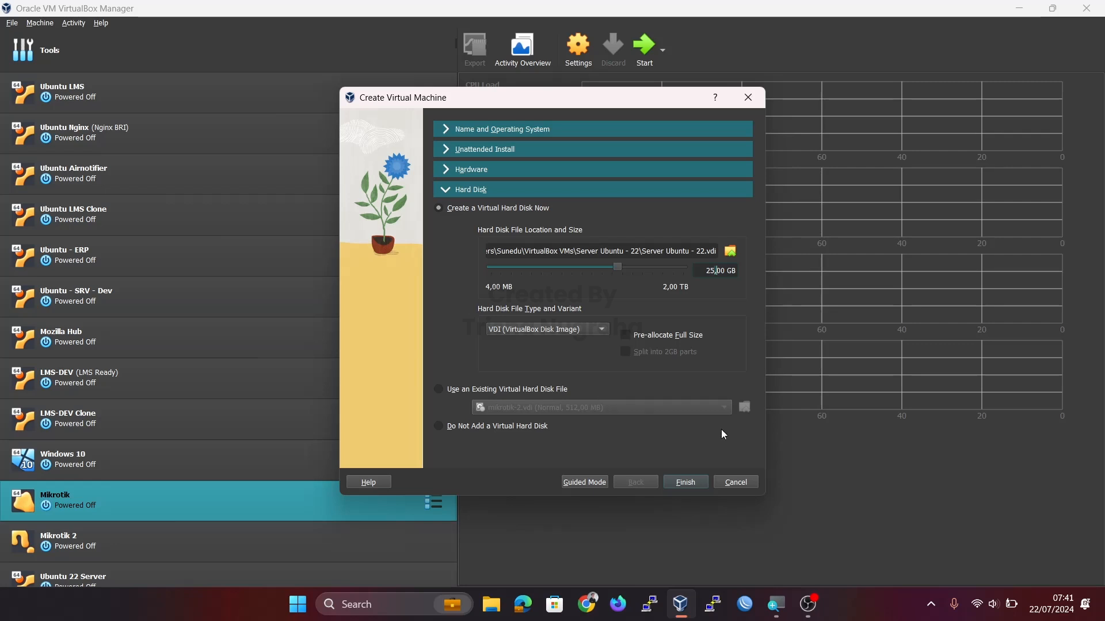
# Finish creating Server Ubuntu - 22 and start it to the GRUB menu.
pyautogui.click(695, 485)
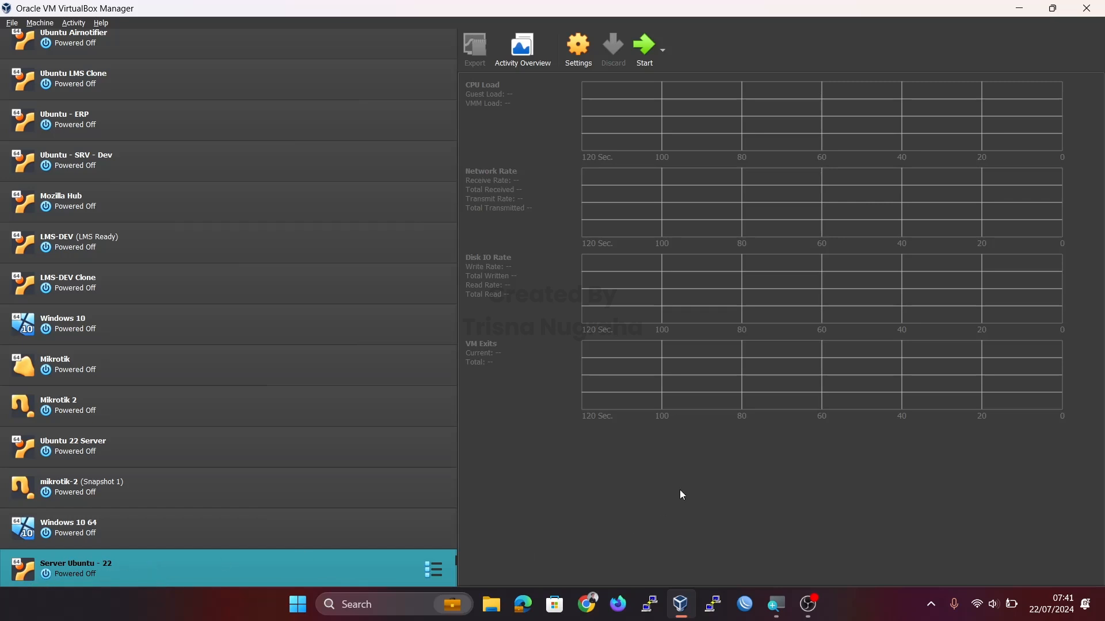
pyautogui.click(644, 51)
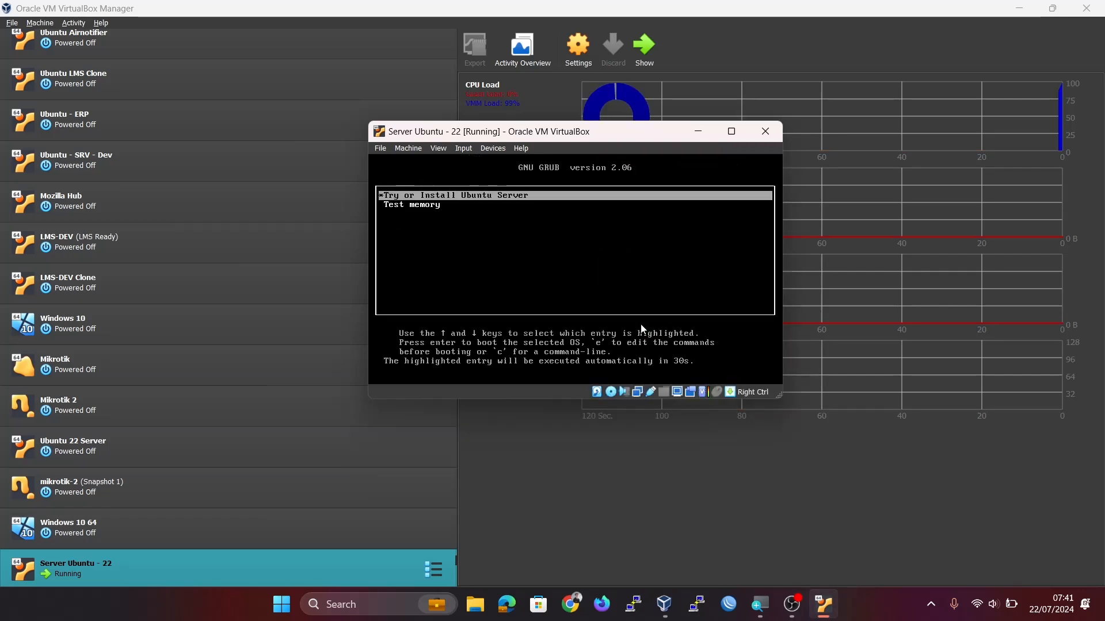
# Dismiss the display notice, maximize the VM window, and boot Try or Install Ubuntu Server.
pyautogui.hotkey('ctrl', 'c')
pyautogui.press('Return')
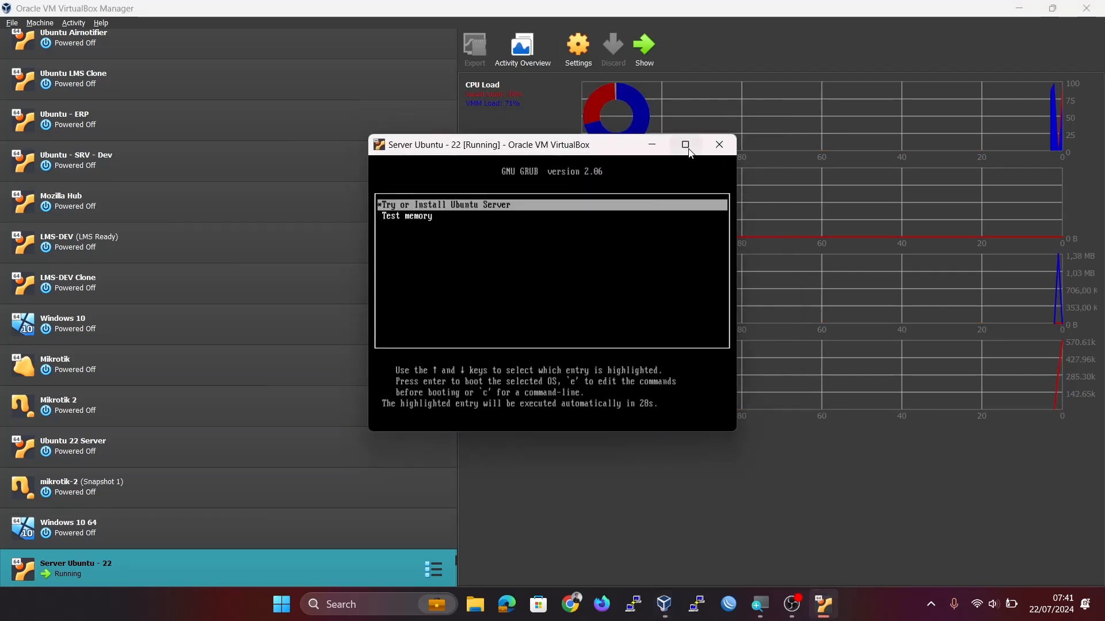
pyautogui.click(685, 144)
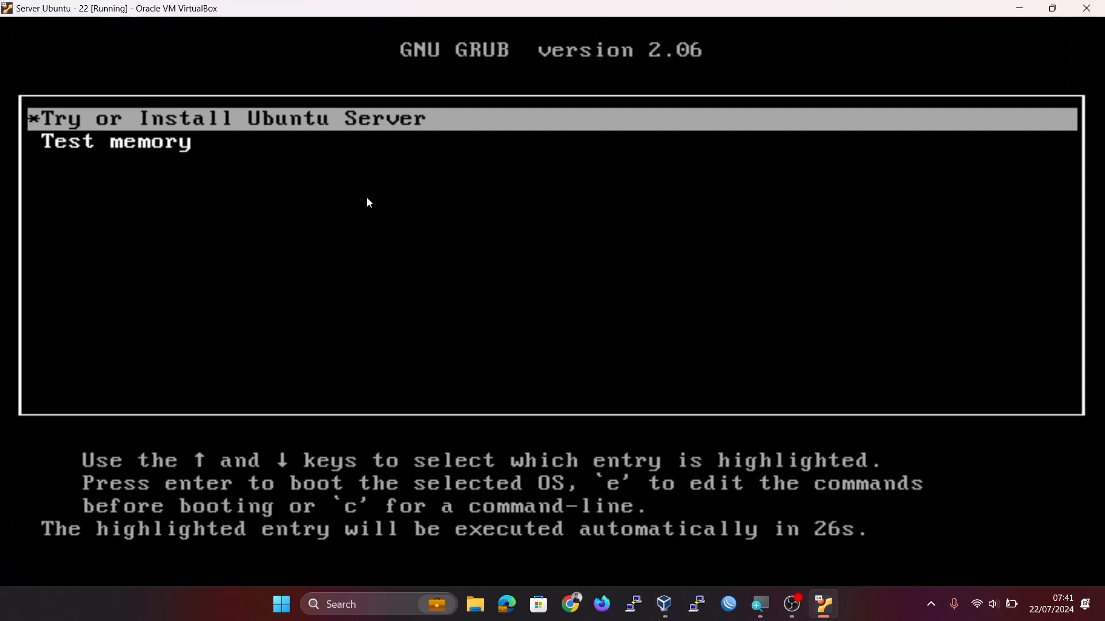
pyautogui.press('Down')
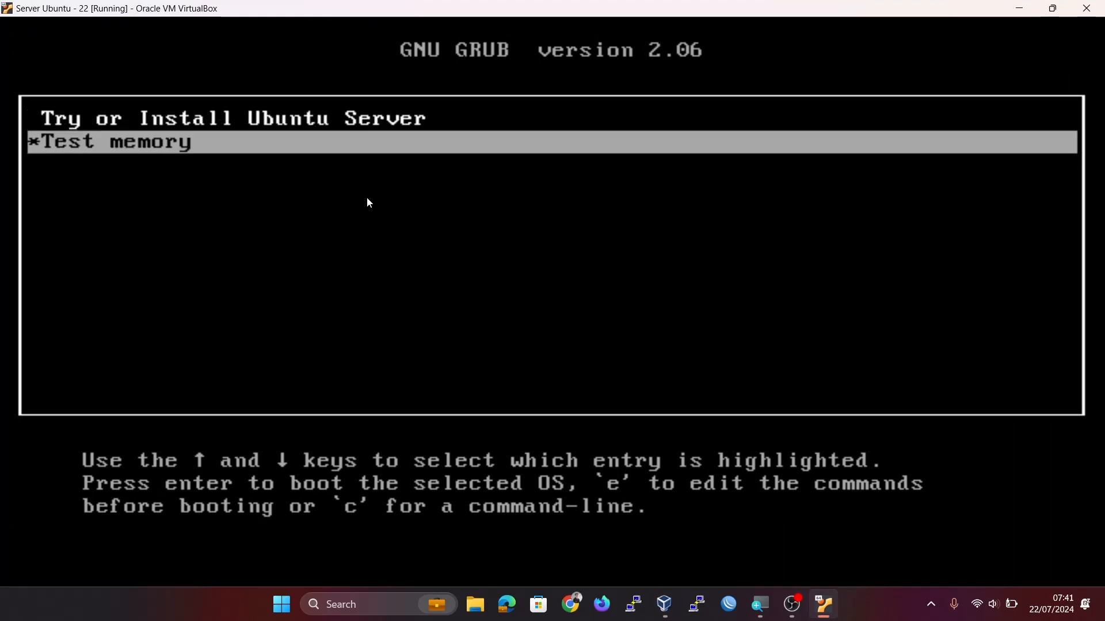
pyautogui.press('Up')
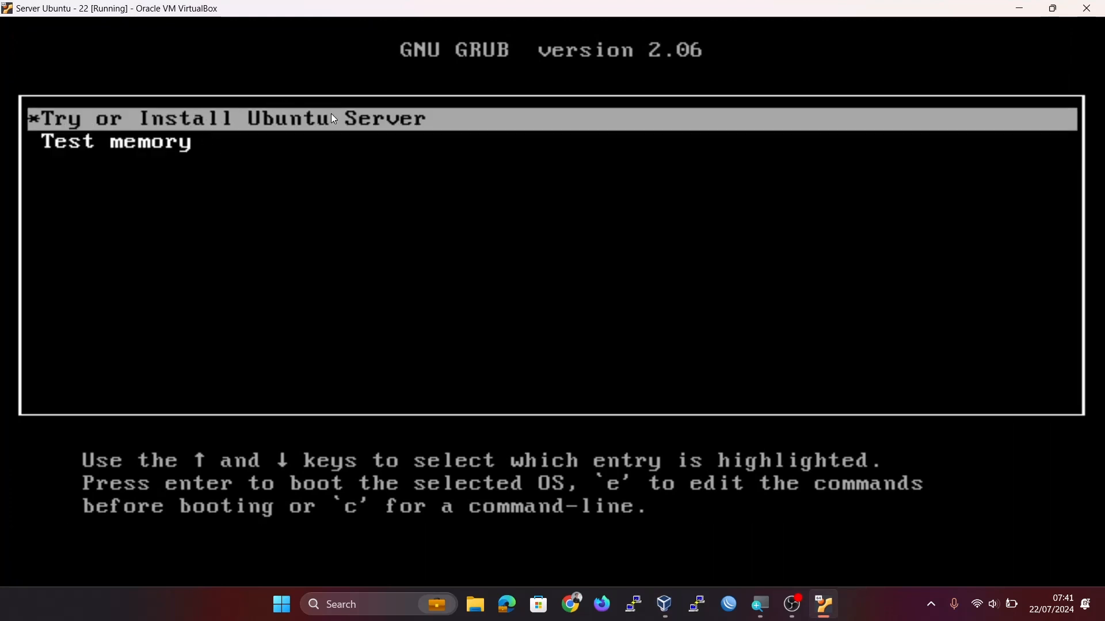
pyautogui.press('Return')
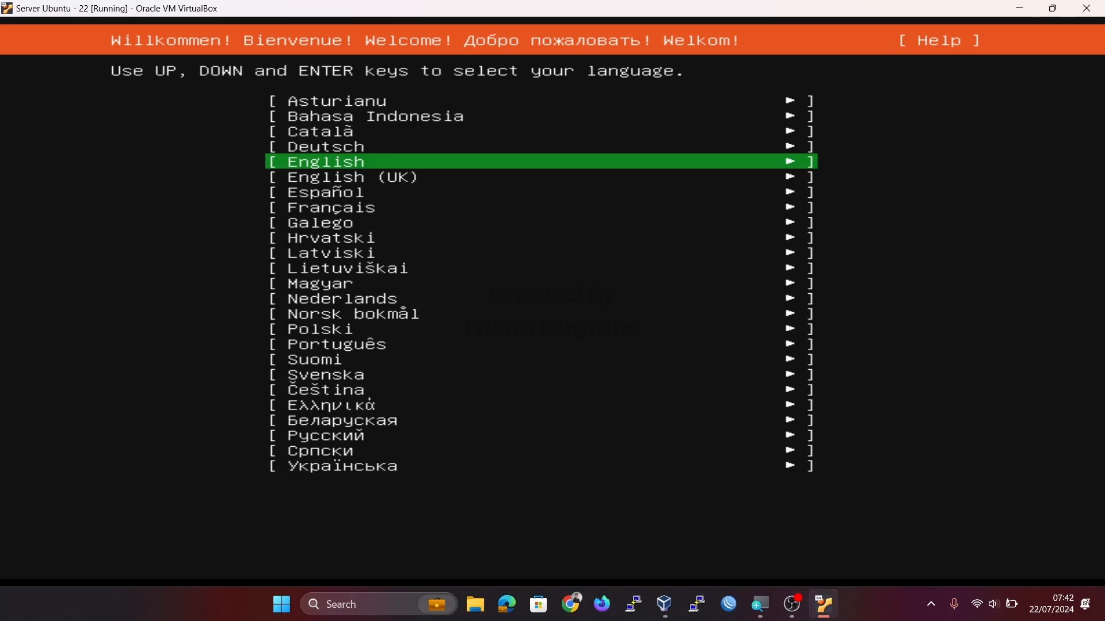
# Choose English, skip the installer update, keep English (US) keyboard and standard Ubuntu Server.
pyautogui.press('Return')
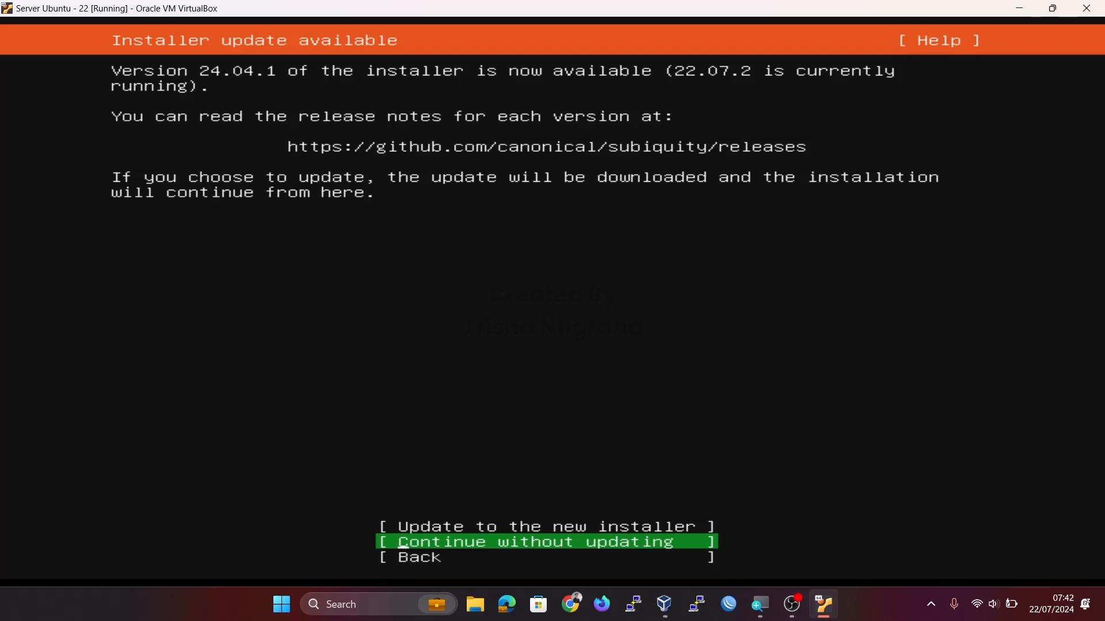
pyautogui.press('Return')
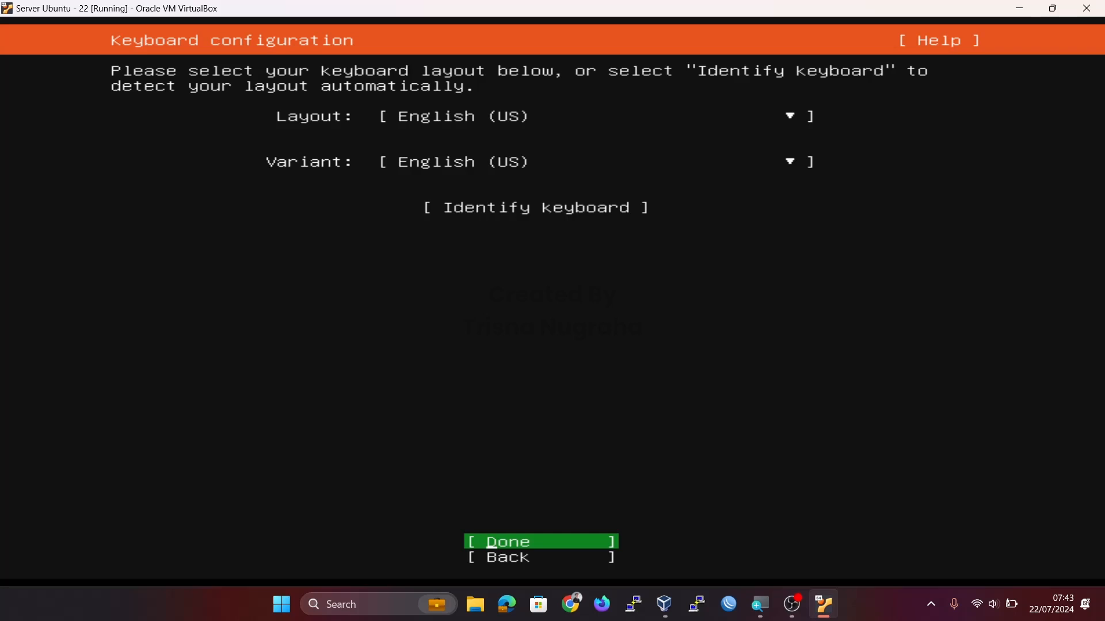
pyautogui.press('Return')
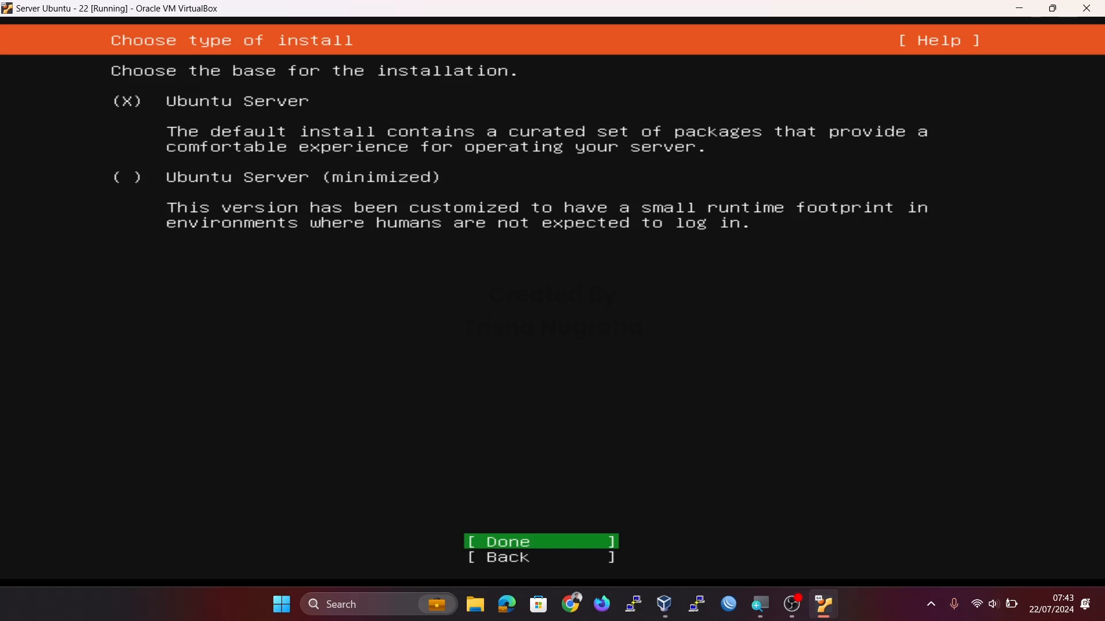
pyautogui.press('Return')
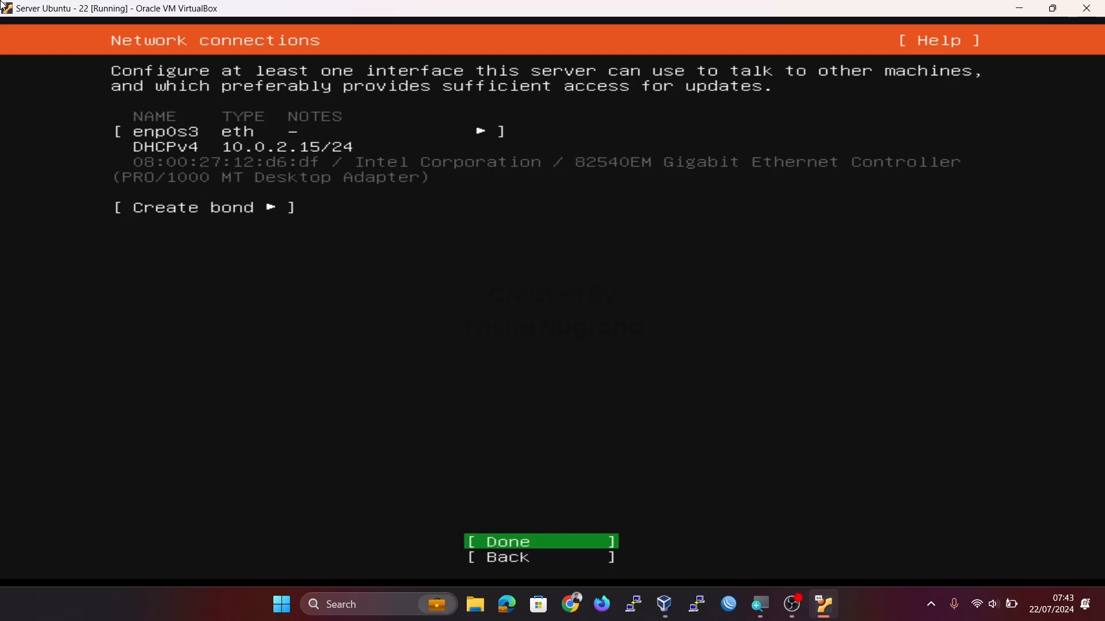
# Accept the default network, no proxy, and the default archive mirror.
pyautogui.press('Return')
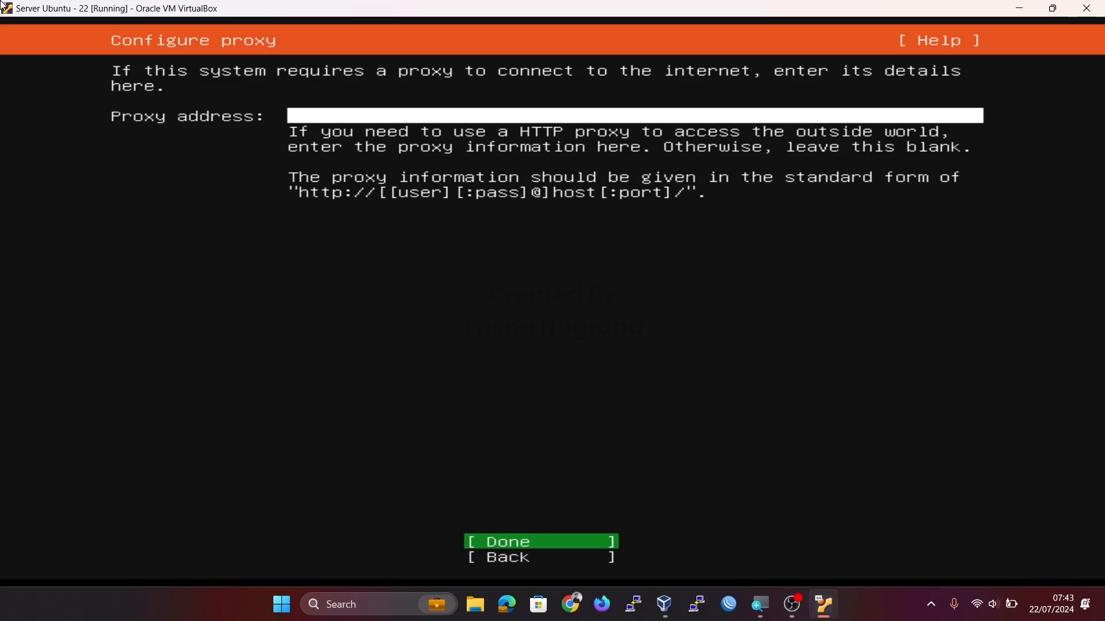
pyautogui.press('Return')
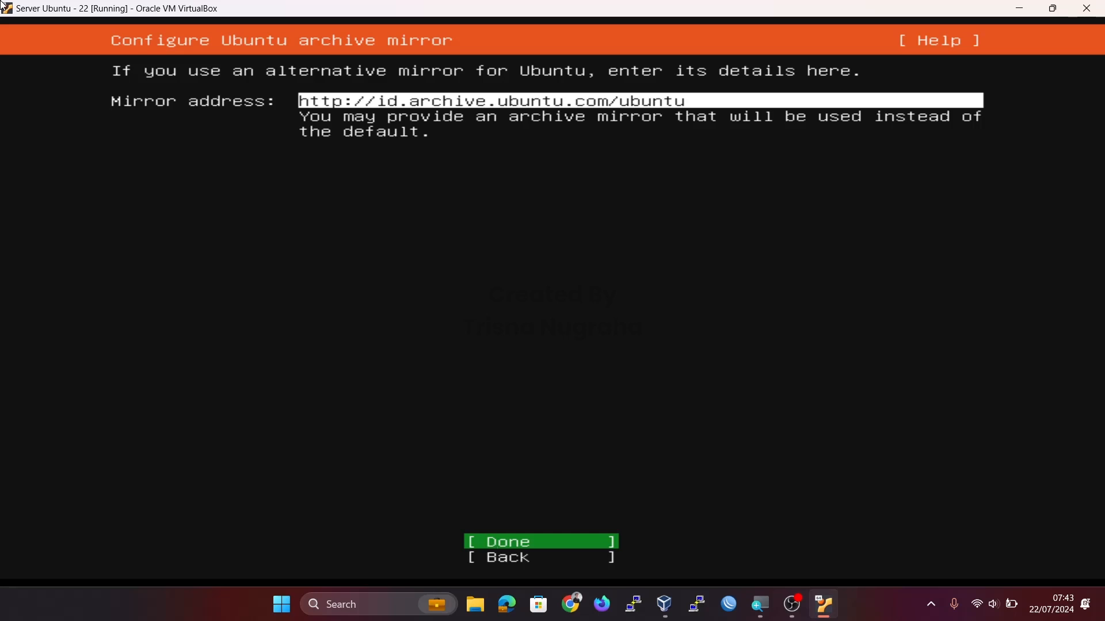
pyautogui.press('Return')
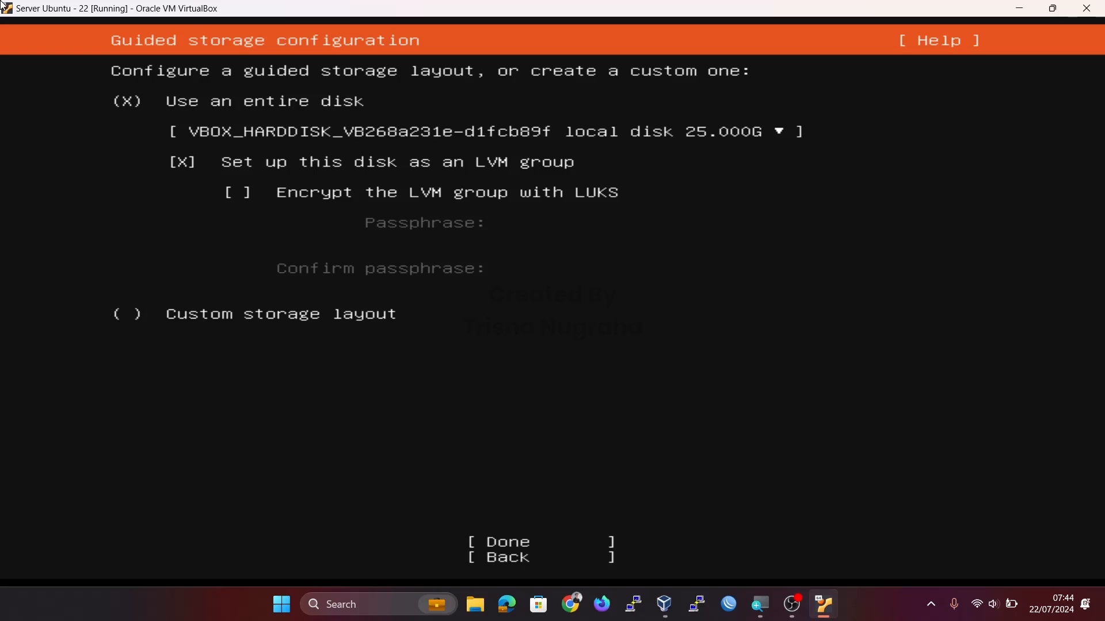
# Accept the guided layout using the entire disk with LVM.
pyautogui.press('Tab')
pyautogui.press('Tab')
pyautogui.press('Tab')
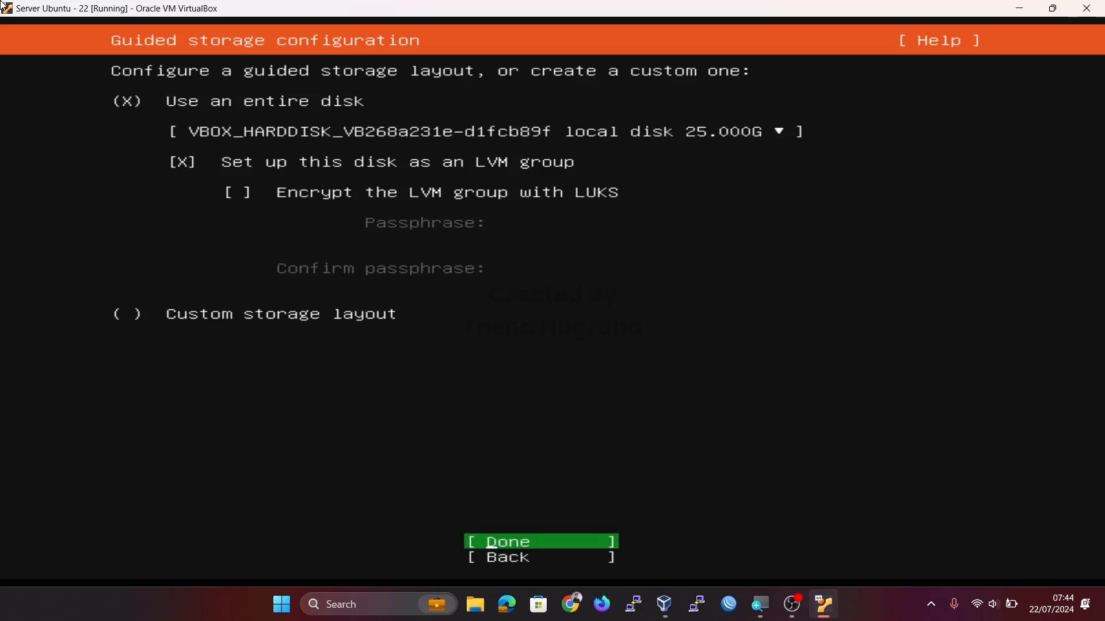
pyautogui.press('Up')
pyautogui.press('Up')
pyautogui.press('Up')
pyautogui.press('Up')
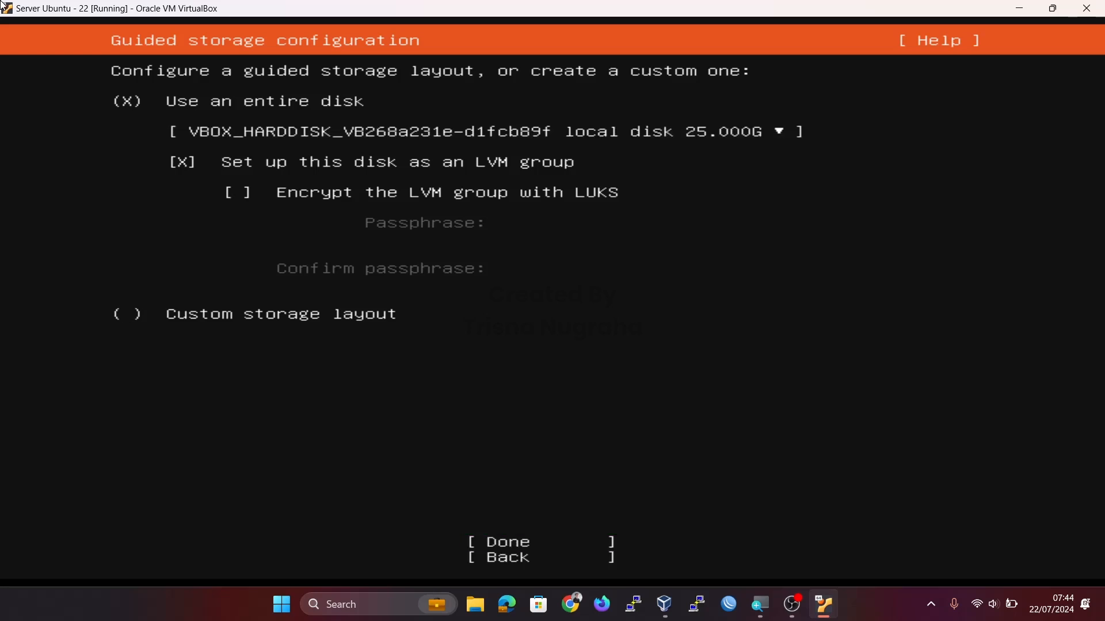
pyautogui.press('Down')
pyautogui.press('Tab')
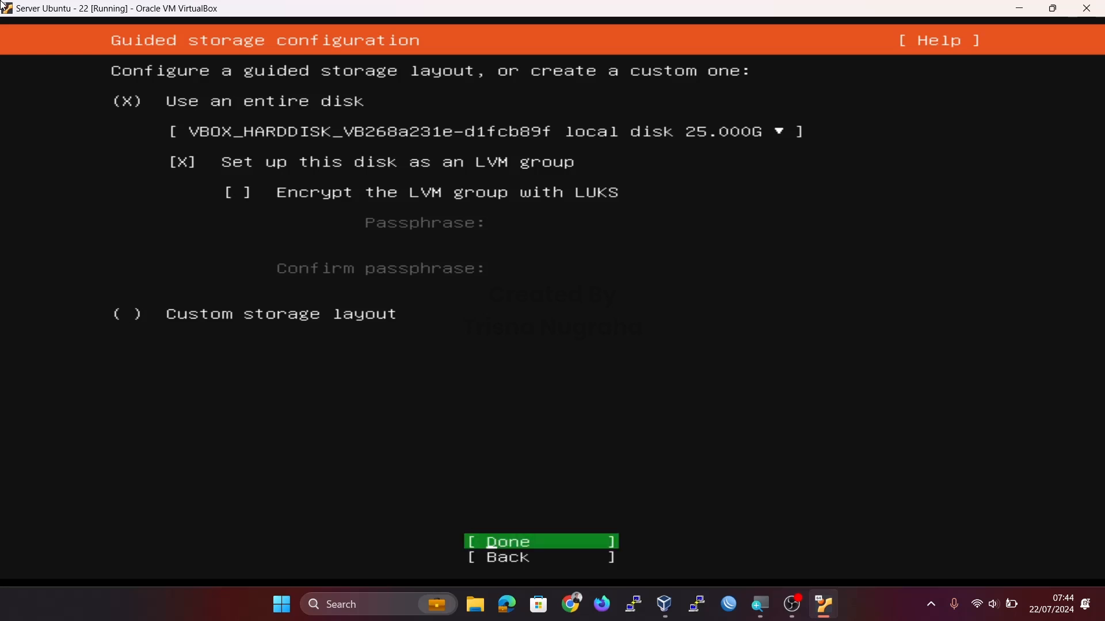
pyautogui.press('Return')
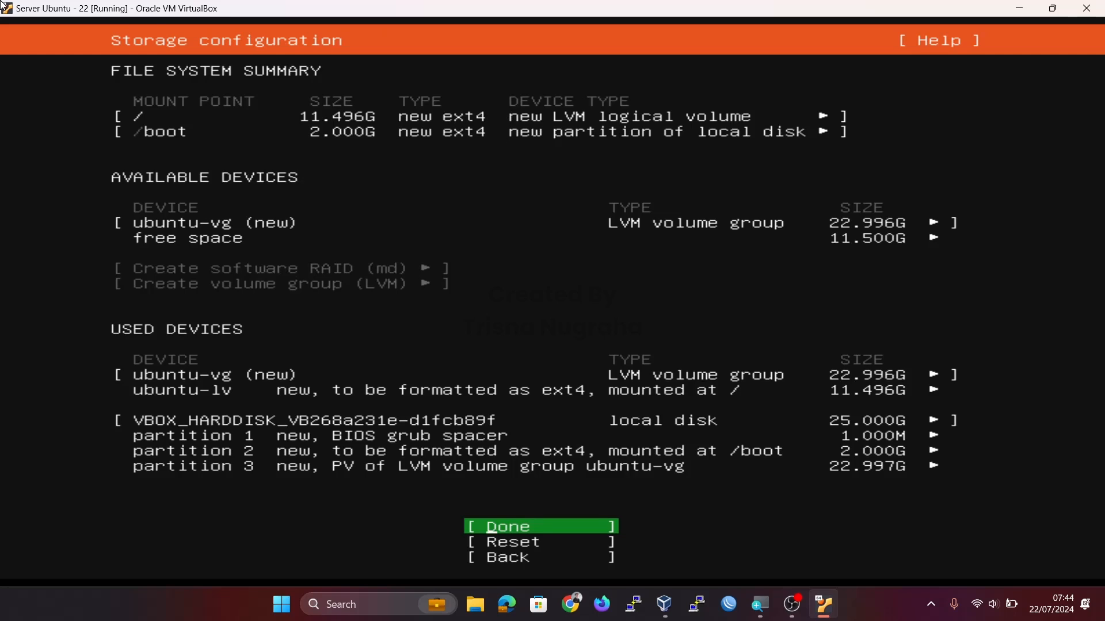
# Approve the storage summary and confirm the destructive action to continue.
pyautogui.press('Down')
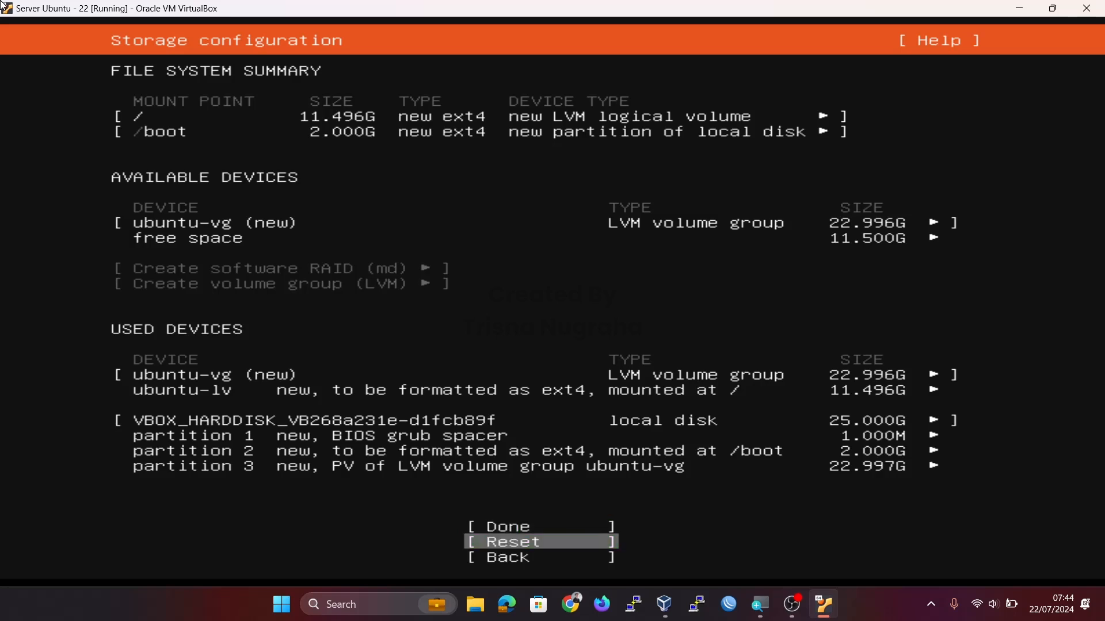
pyautogui.press('Down')
pyautogui.press('Up')
pyautogui.press('Up')
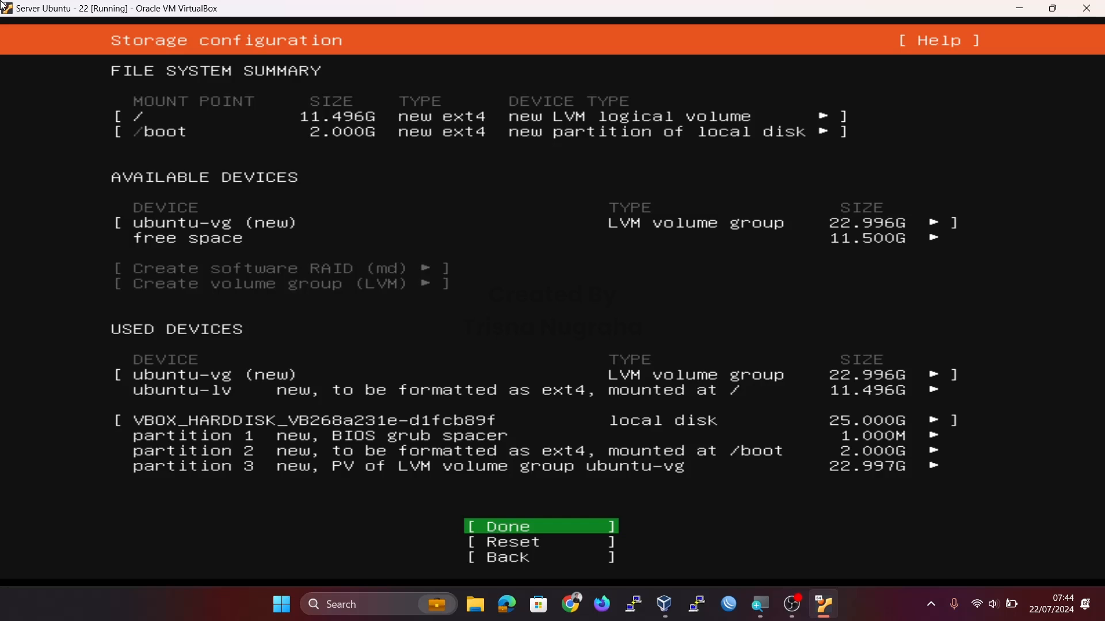
pyautogui.press('Down')
pyautogui.press('Down')
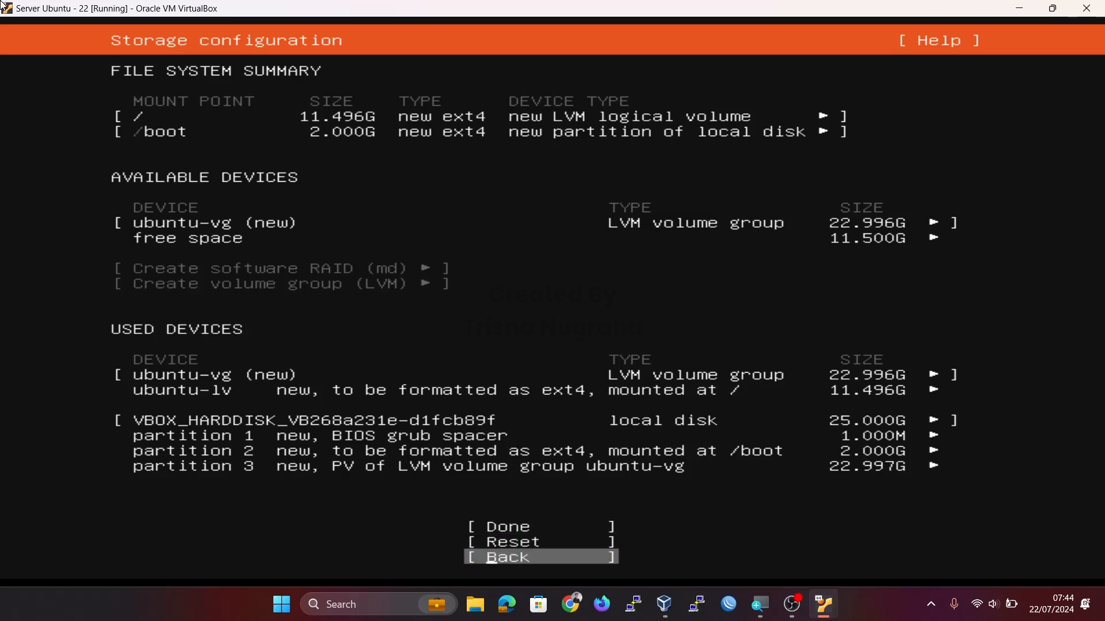
pyautogui.press('Up')
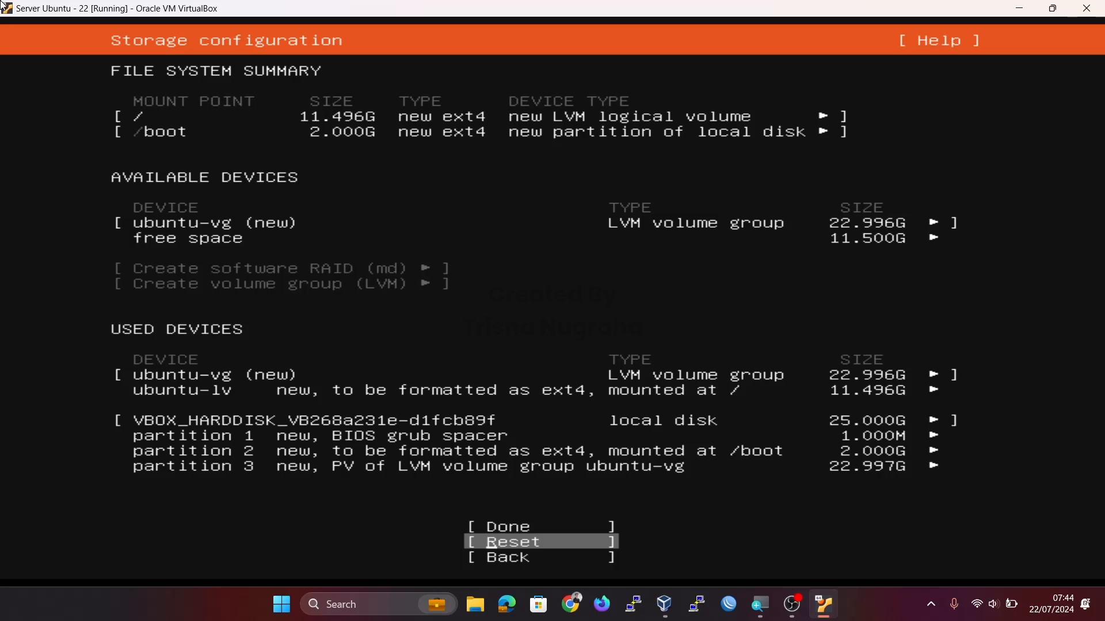
pyautogui.press('Down')
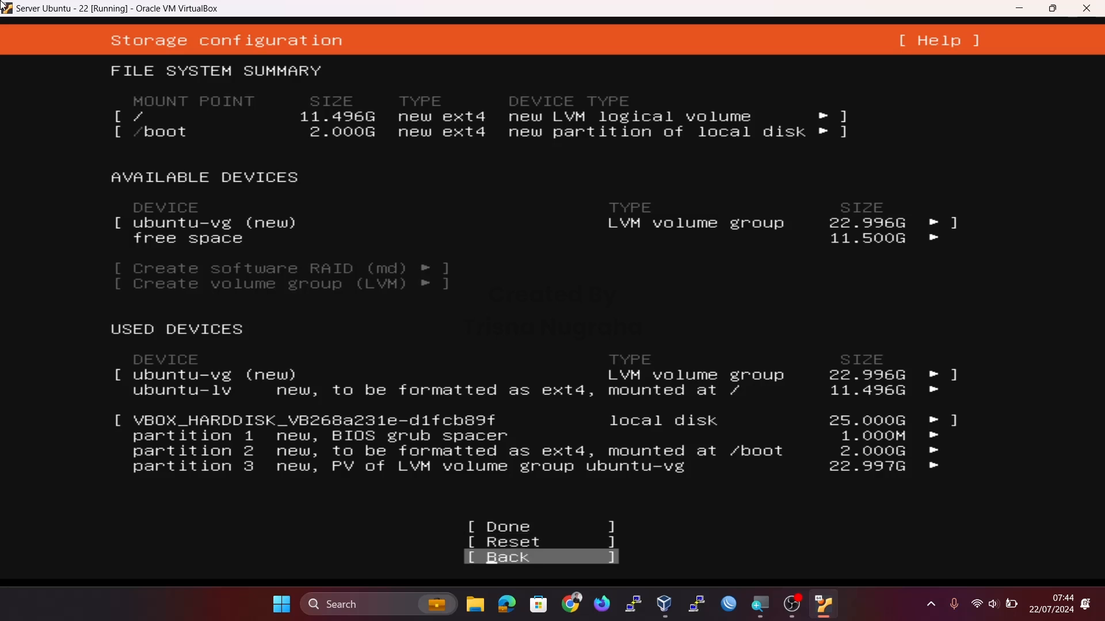
pyautogui.press('Up')
pyautogui.press('Up')
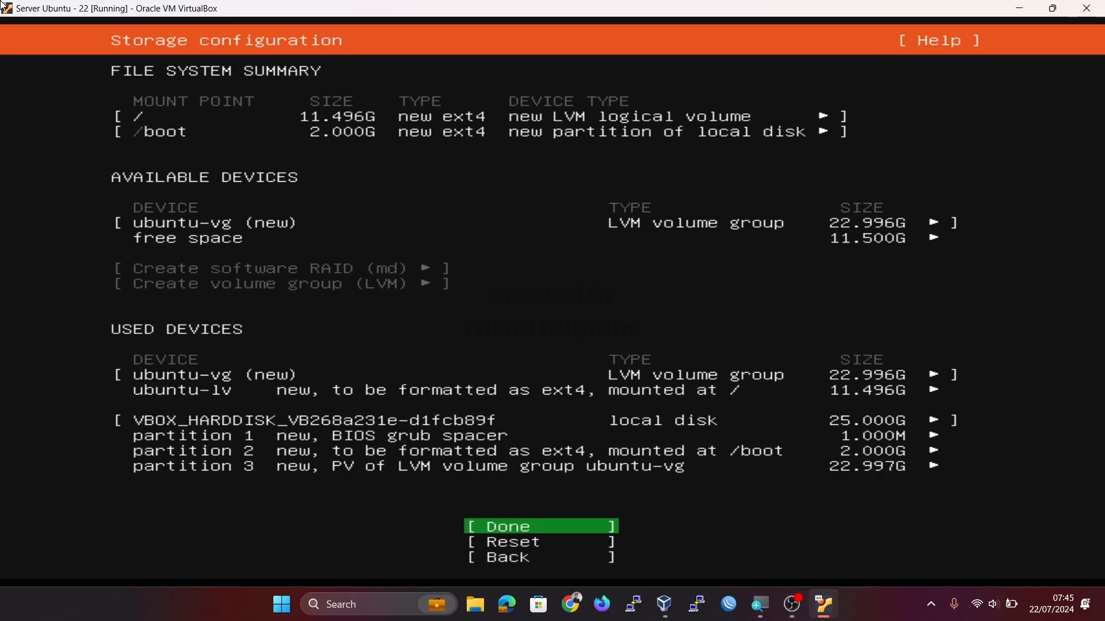
pyautogui.press('Return')
pyautogui.press('Down')
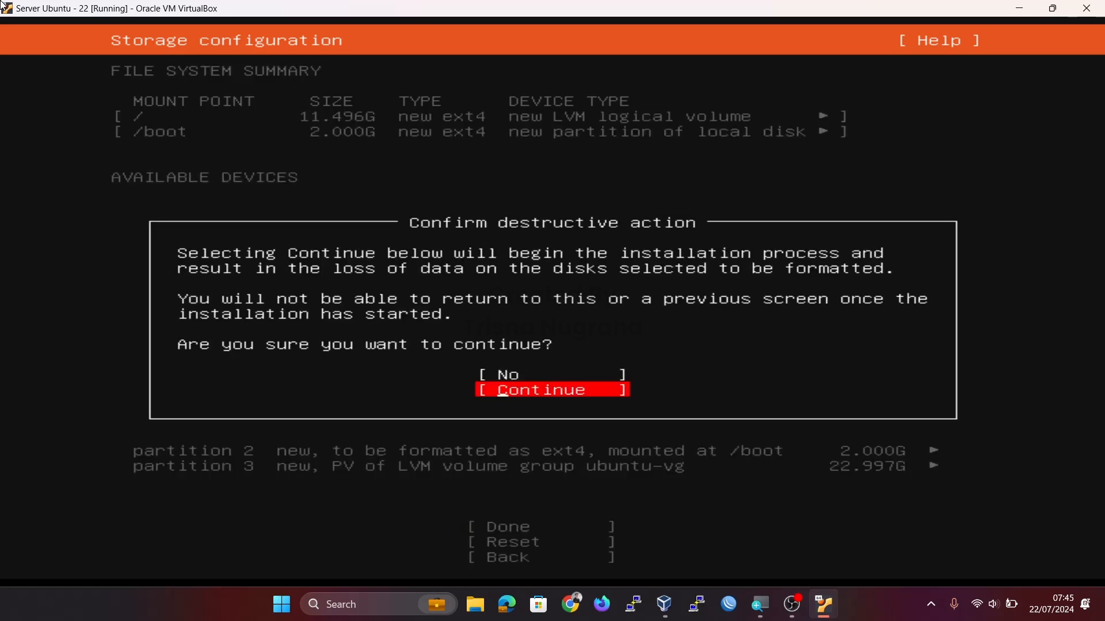
pyautogui.press('Return')
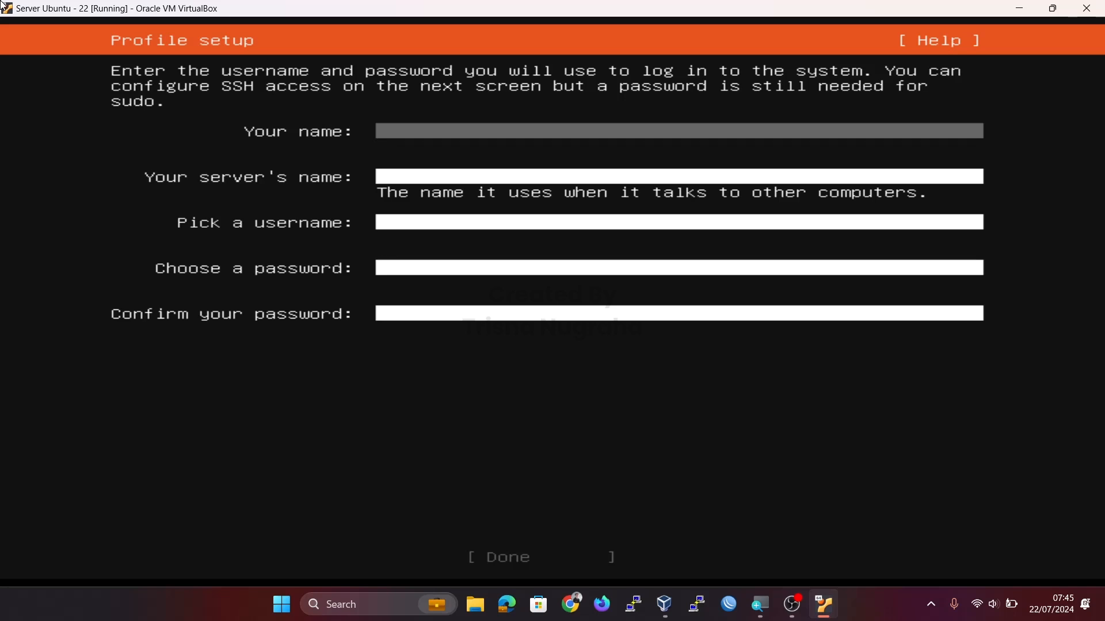
# Enter the user's full name, server name srv-ubuntu-22, and a username.
pyautogui.write('Trisna Nugraha')
pyautogui.press('Tab')
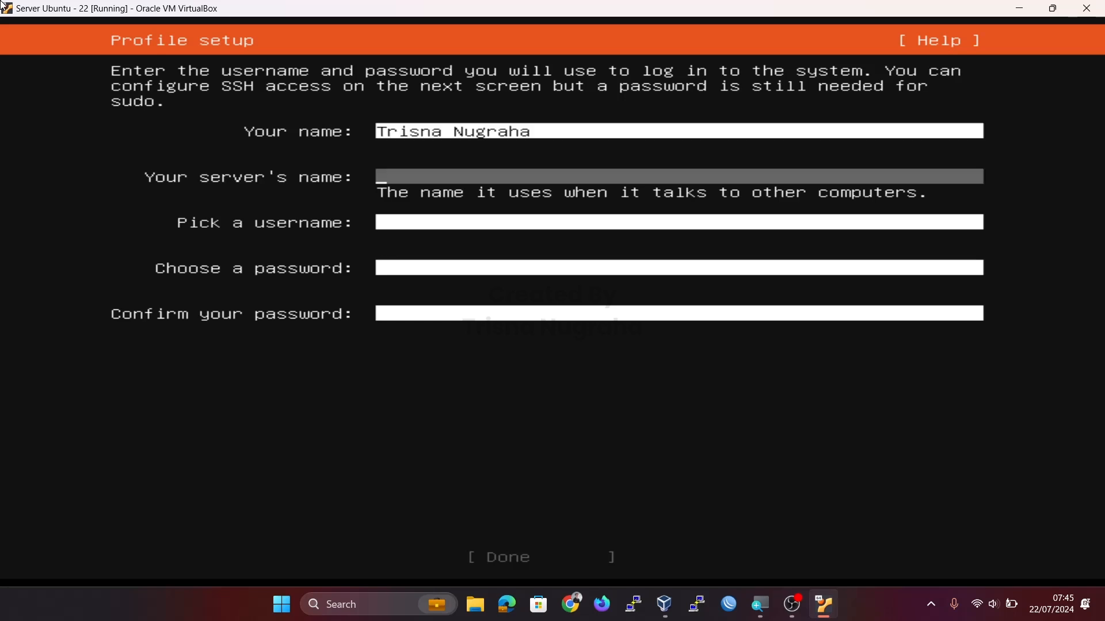
pyautogui.write('srv-ubuntu-22')
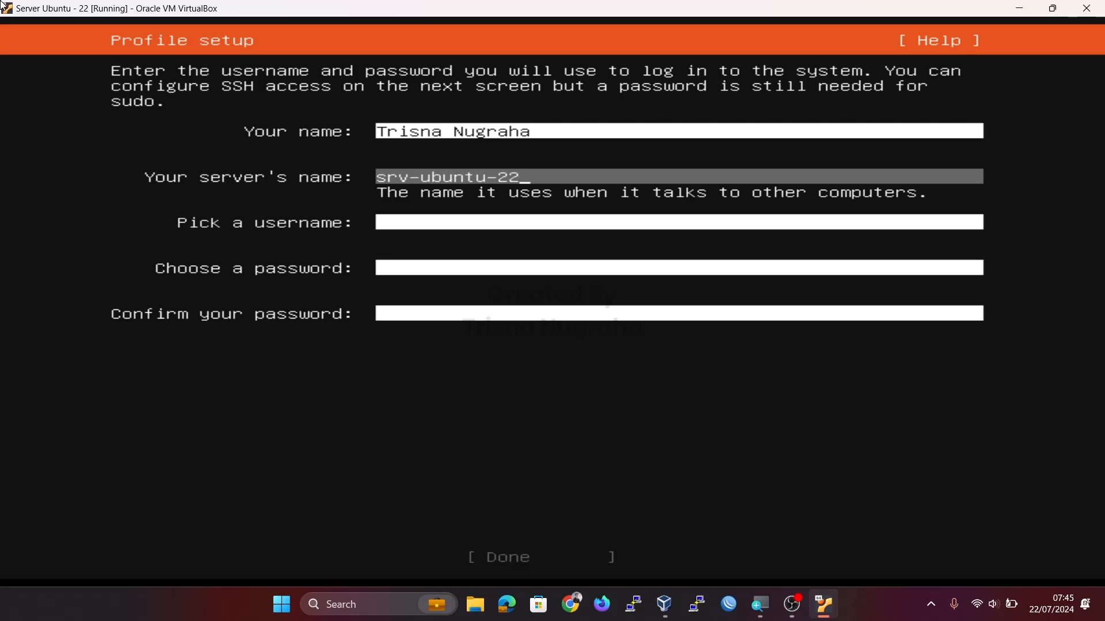
pyautogui.press('Tab')
pyautogui.write('t')
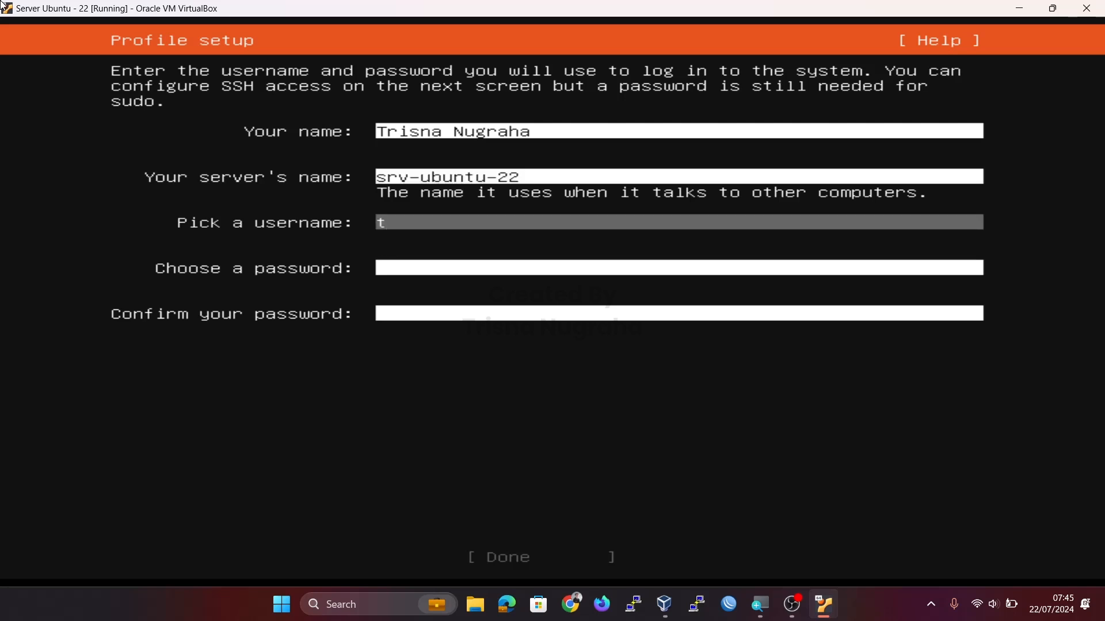
pyautogui.write('risna')
pyautogui.press('Tab')
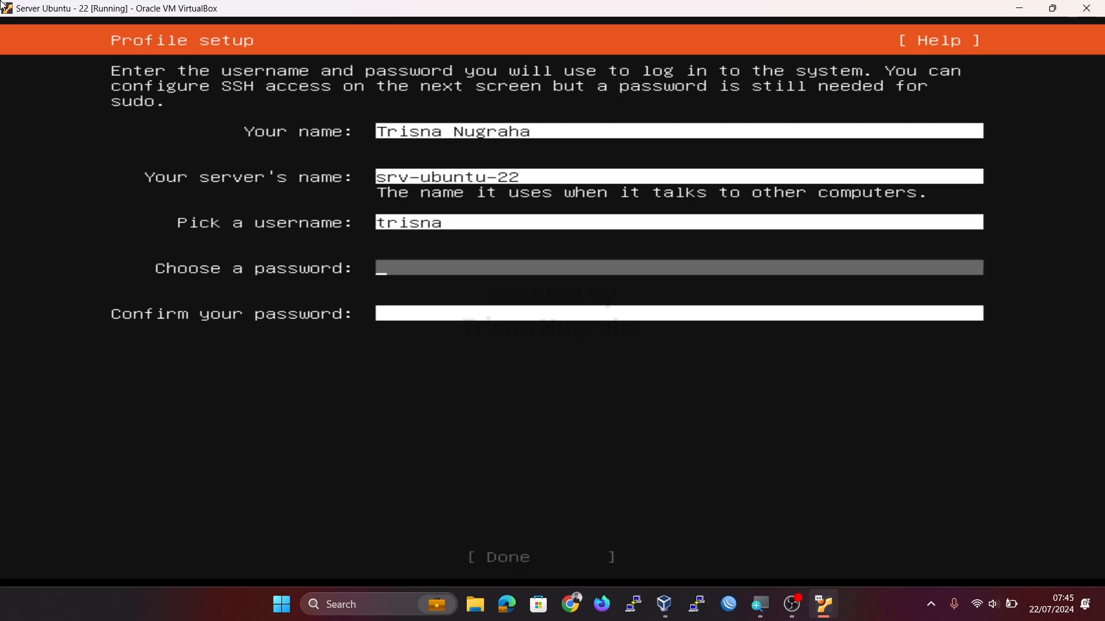
# Enter the account password and submit the profile.
pyautogui.write('*******')
pyautogui.press('BackSpace')
pyautogui.press('BackSpace')
pyautogui.press('BackSpace')
pyautogui.press('BackSpace')
pyautogui.press('BackSpace')
pyautogui.press('BackSpace')
pyautogui.press('BackSpace')
pyautogui.write('************')
pyautogui.press('Tab')
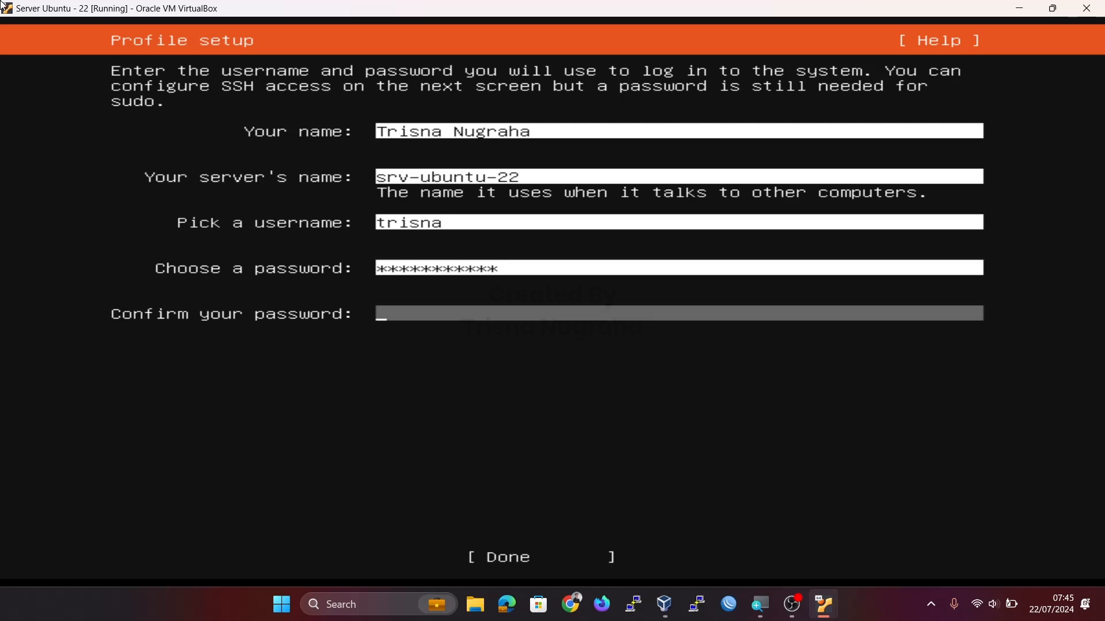
pyautogui.write('************')
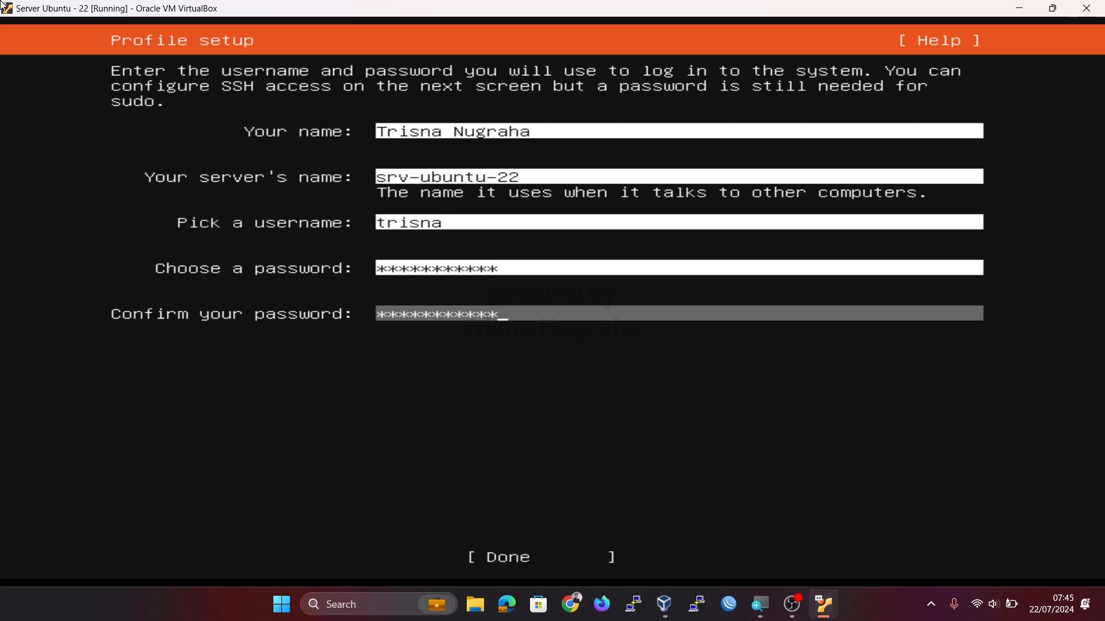
pyautogui.press('Tab')
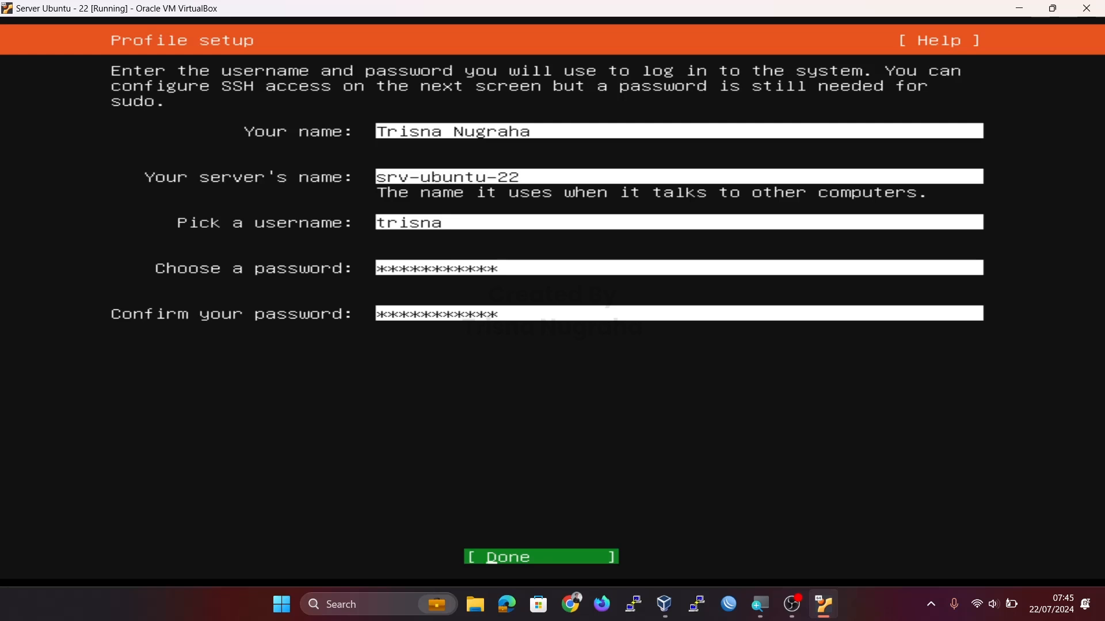
pyautogui.press('Return')
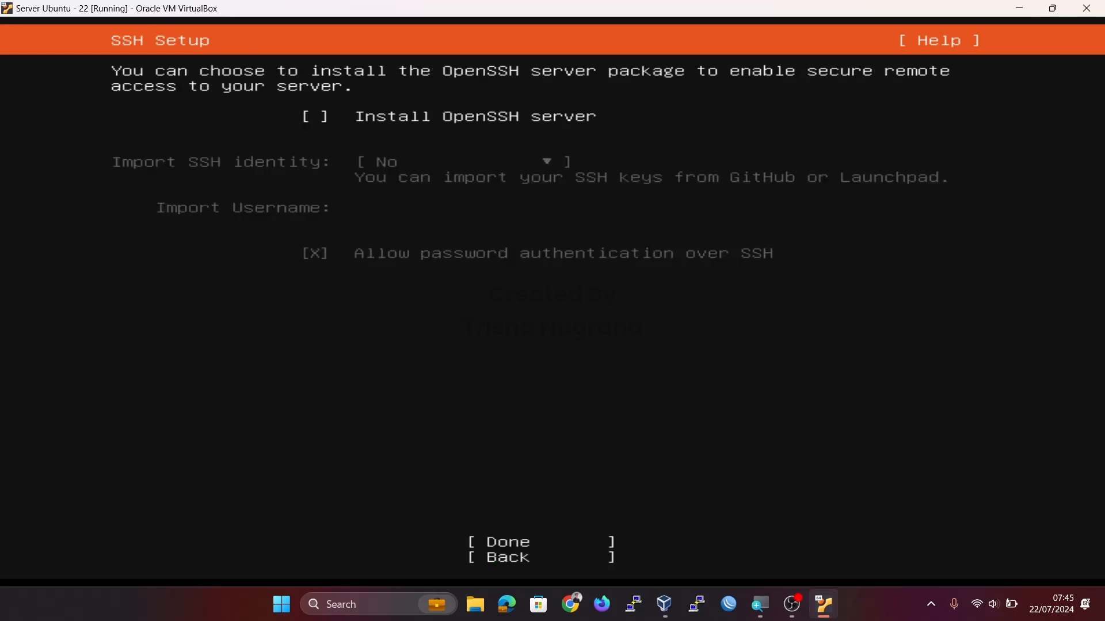
# Skip installing OpenSSH server and the third-party driver search.
pyautogui.press('Down')
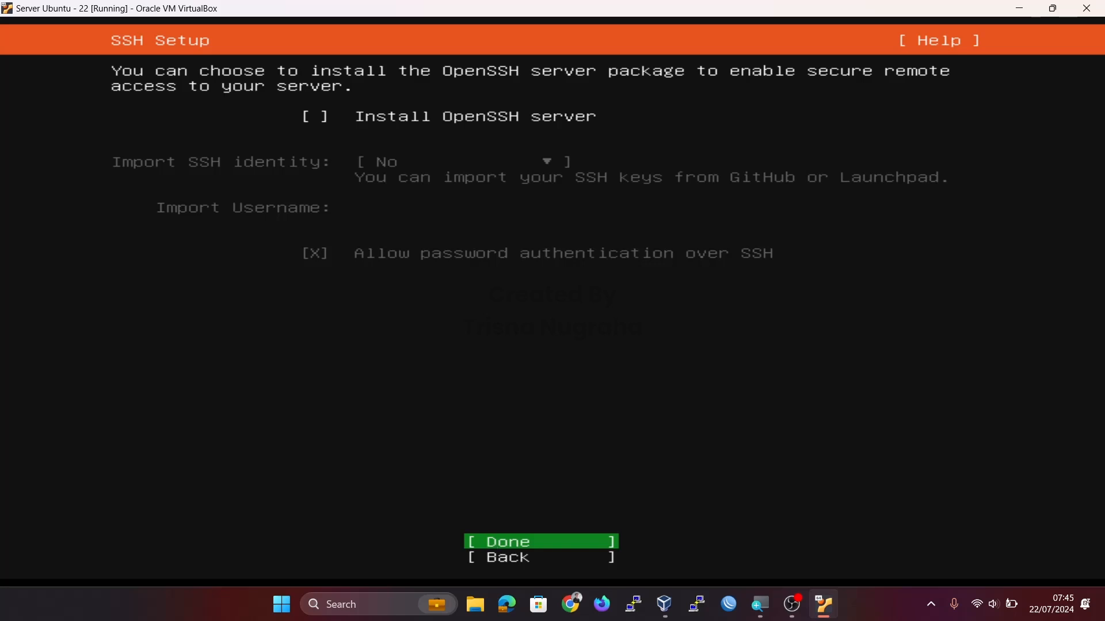
pyautogui.press('Return')
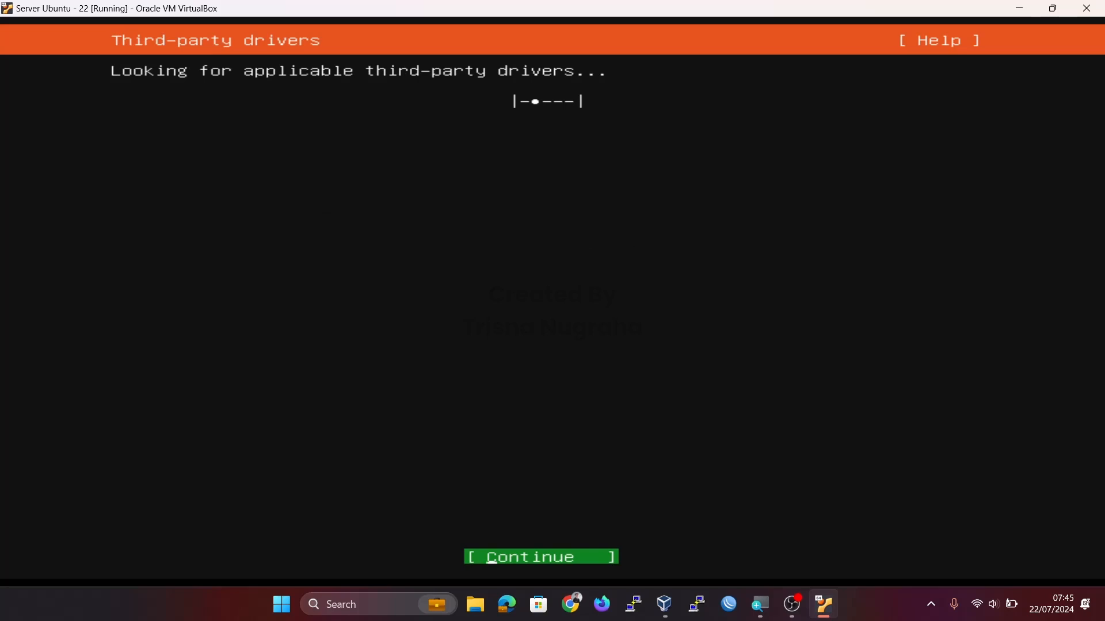
pyautogui.press('Return')
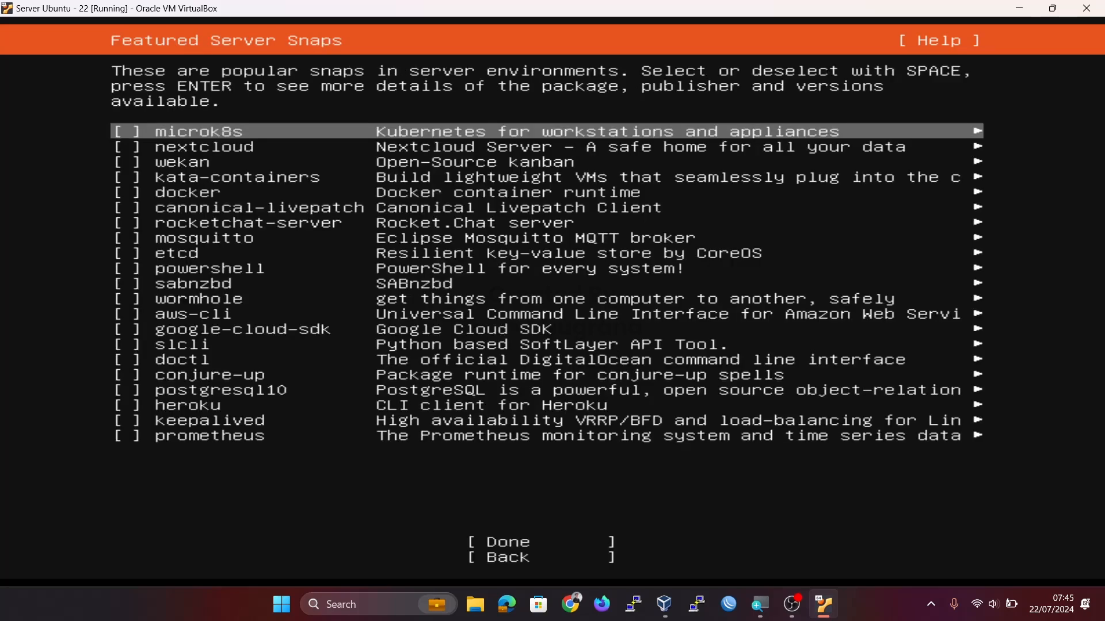
# Leave all featured server snaps unselected and start the installation.
pyautogui.press('Down')
pyautogui.press('Down')
pyautogui.press('Down')
pyautogui.press('Down')
pyautogui.press('Down')
pyautogui.press('Down')
pyautogui.press('Down')
pyautogui.press('Down')
pyautogui.press('Down')
pyautogui.press('Down')
pyautogui.press('Down')
pyautogui.press('Down')
pyautogui.press('Down')
pyautogui.press('Down')
pyautogui.press('Down')
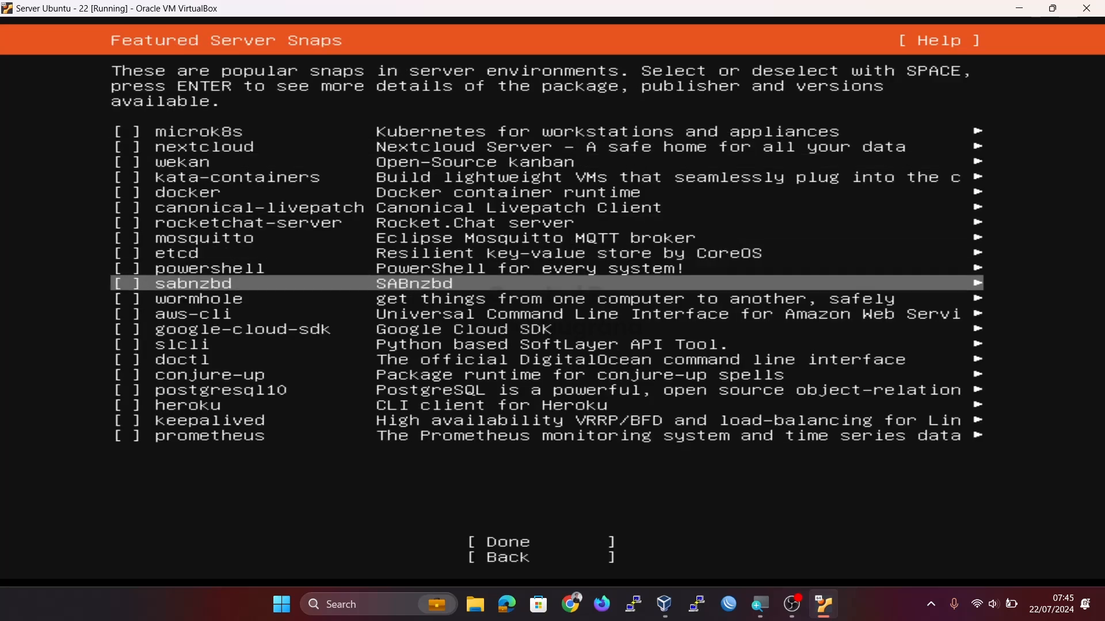
pyautogui.press('Up')
pyautogui.press('Up')
pyautogui.press('Up')
pyautogui.press('Up')
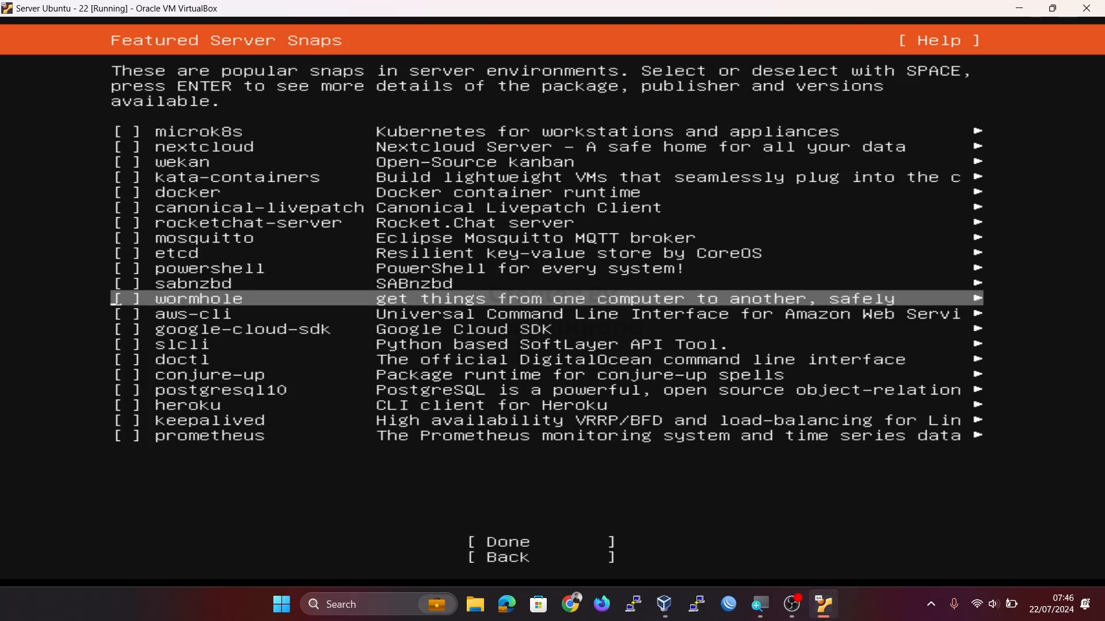
pyautogui.press('Tab')
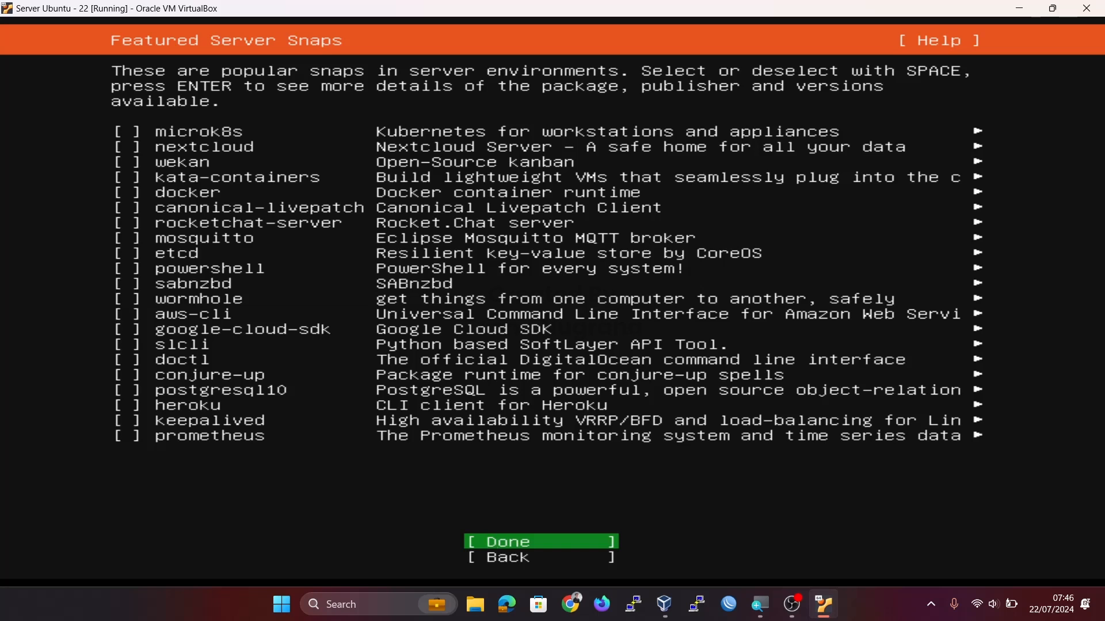
pyautogui.press('Return')
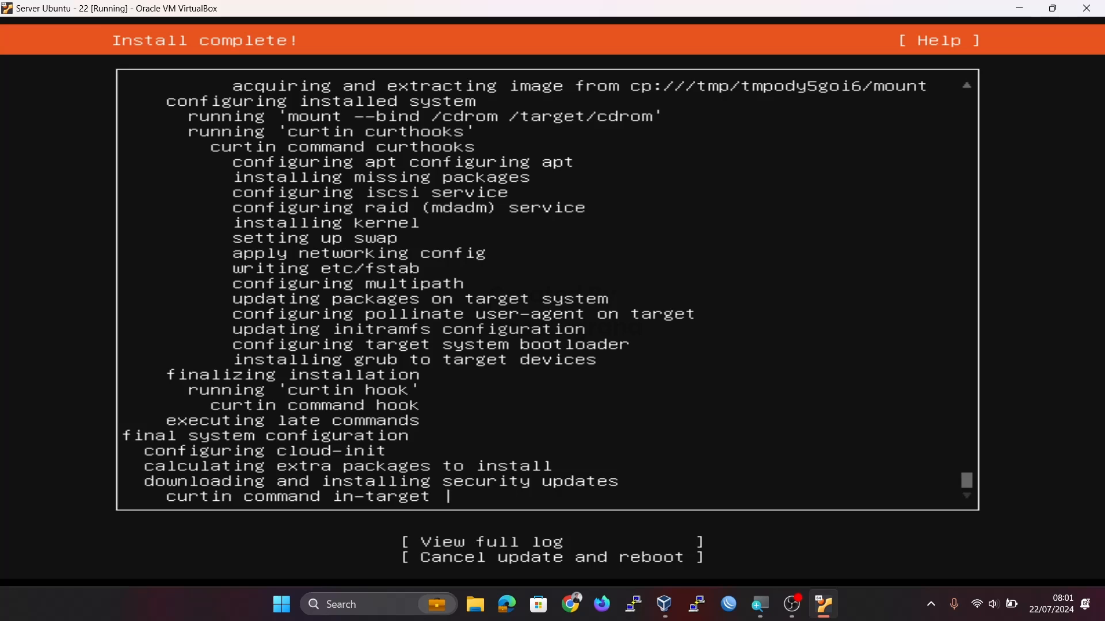
# Choose 'Cancel update and reboot' in the finished Ubuntu installer.
pyautogui.press('Tab')
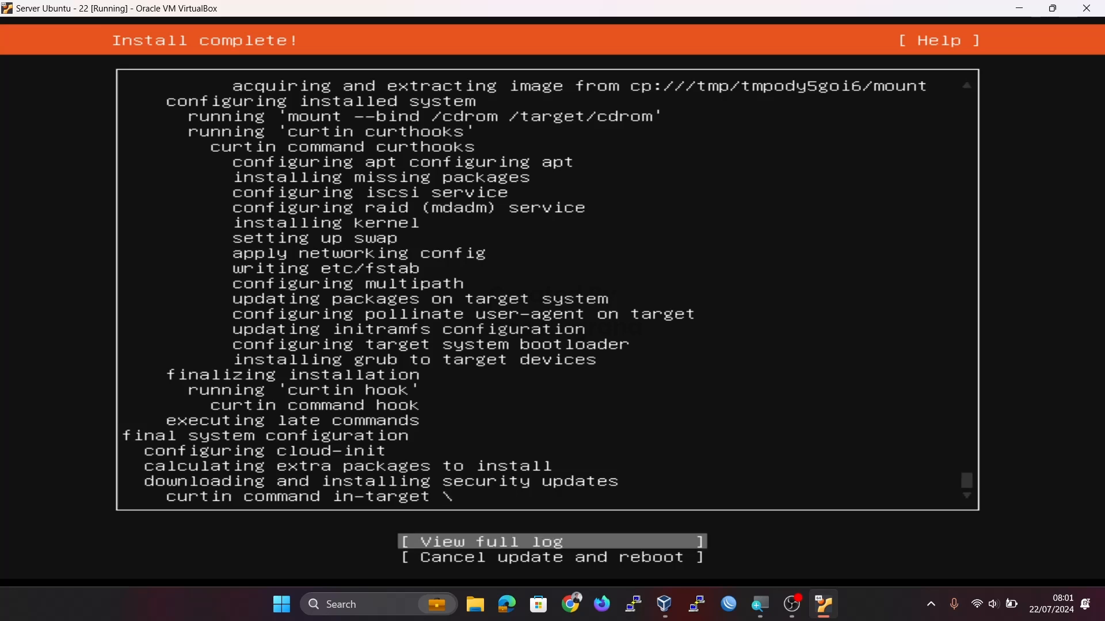
pyautogui.press('Down')
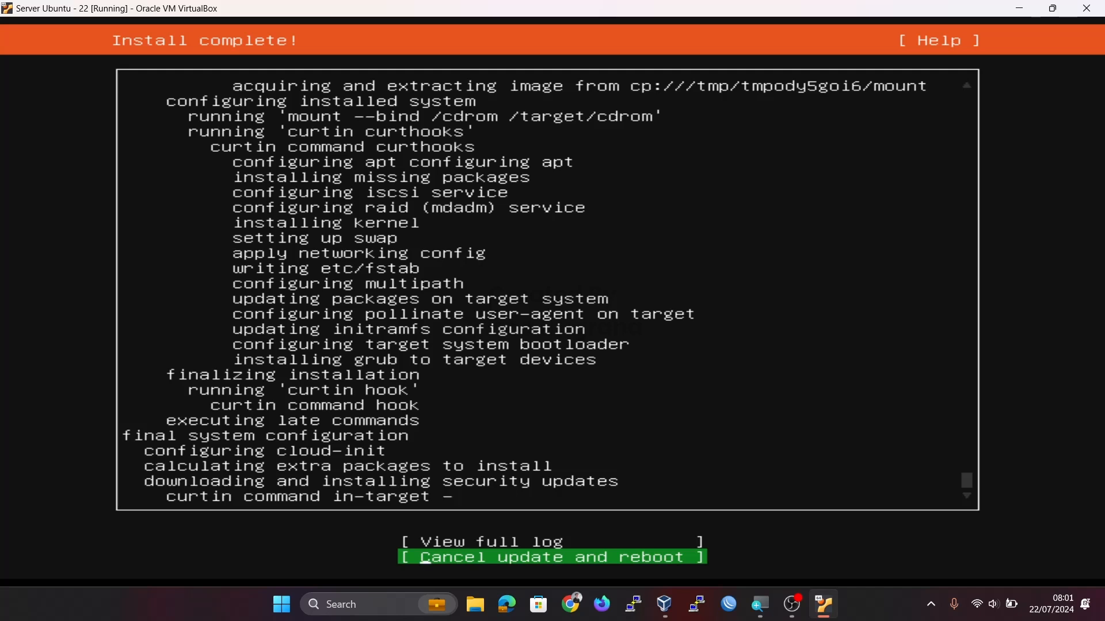
pyautogui.press('Return')
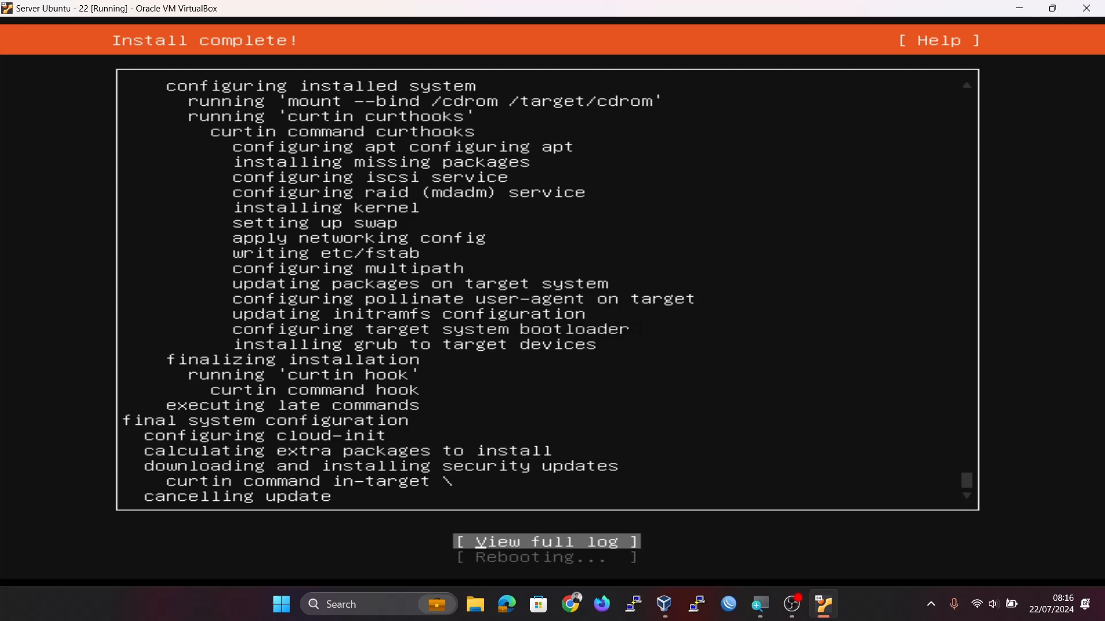
# Pause and resume the OBS recording, then restore and re-maximize the VirtualBox VM window.
pyautogui.click(792, 605)
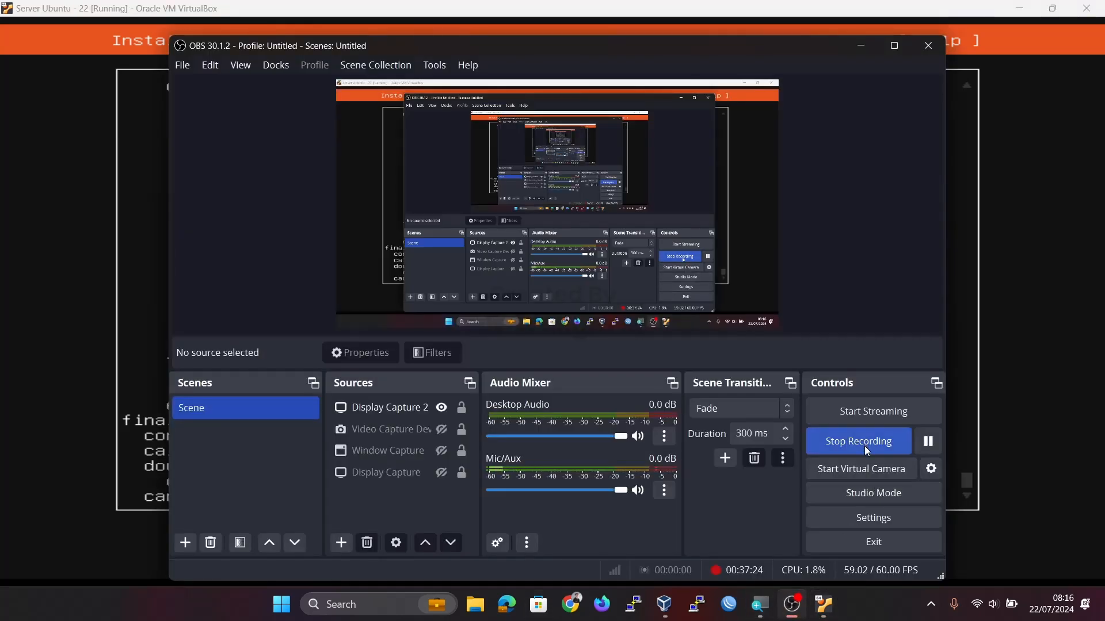
pyautogui.click(928, 442)
pyautogui.click(928, 441)
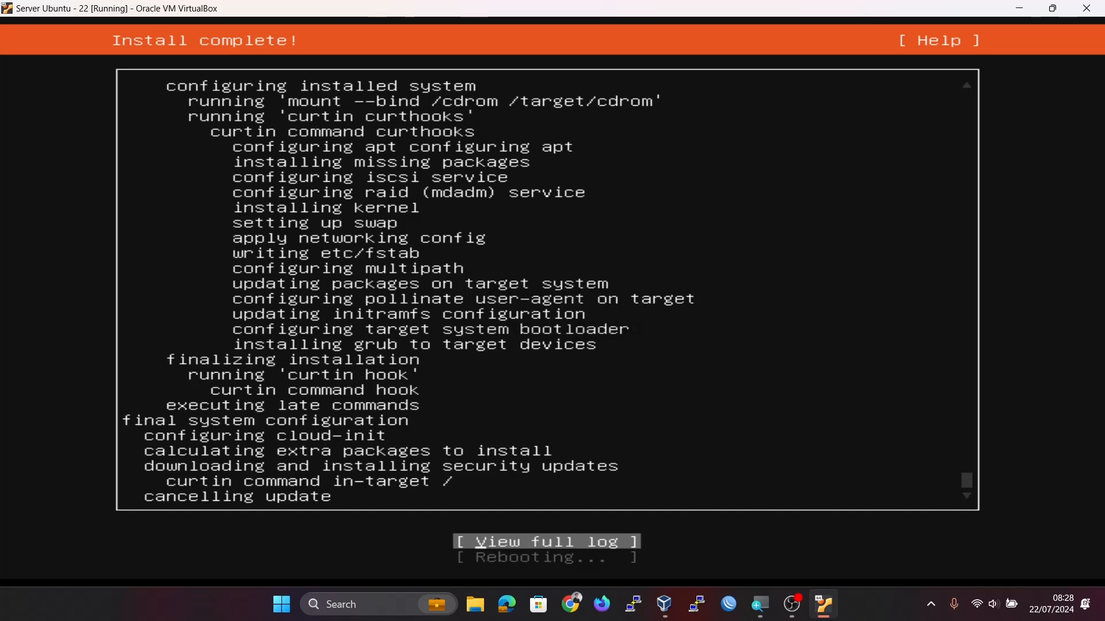
pyautogui.doubleClick(662, 6)
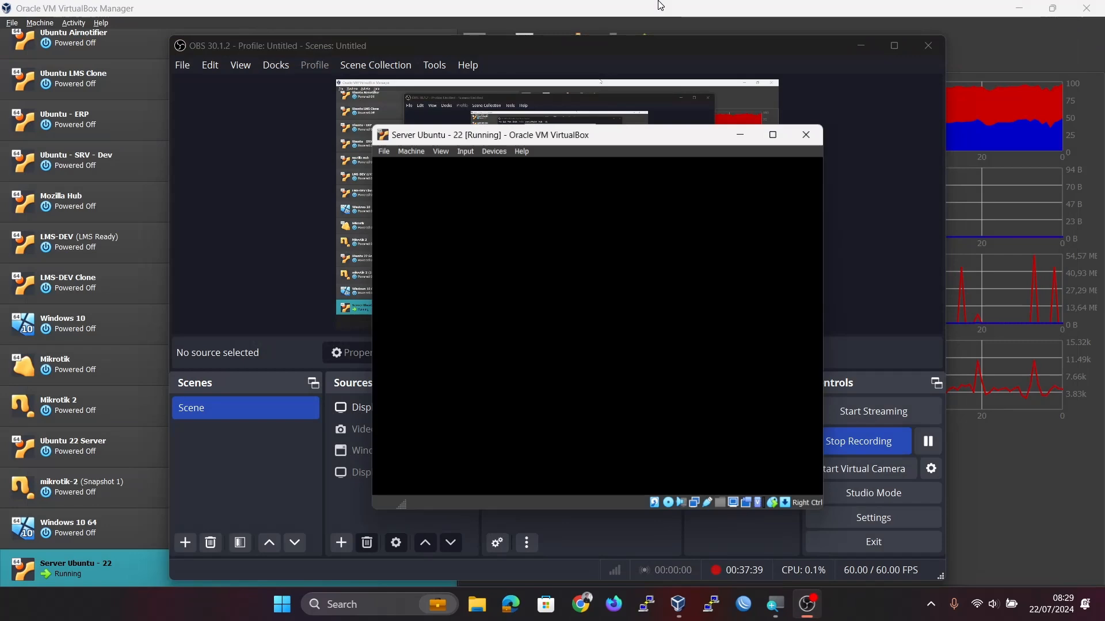
pyautogui.doubleClick(485, 131)
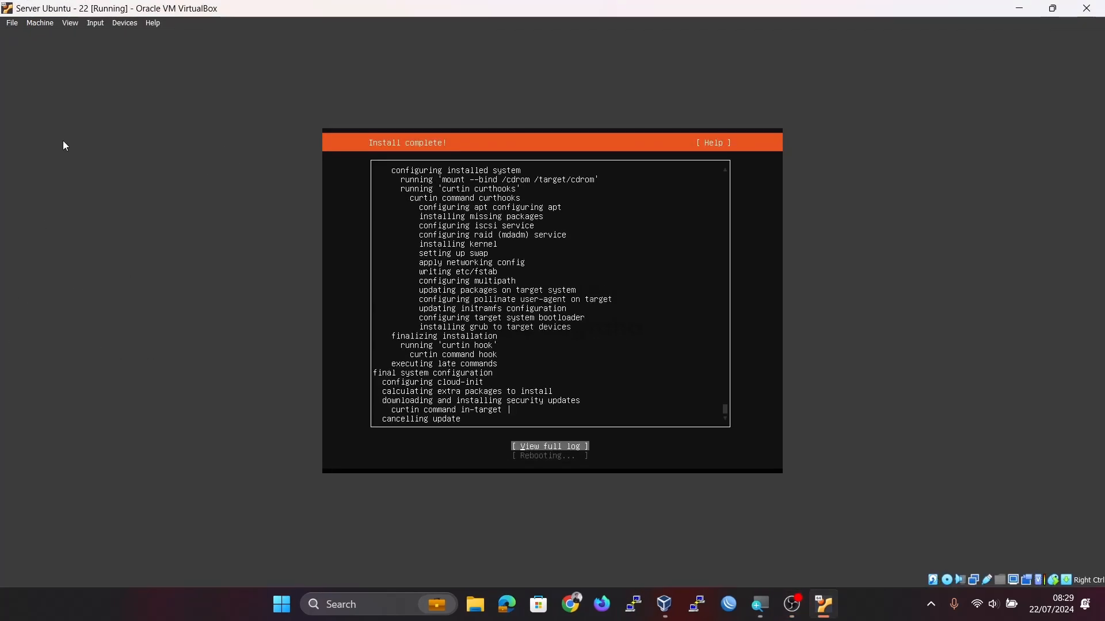
# Reset the Server Ubuntu - 22 virtual machine from the Machine menu.
pyautogui.click(42, 24)
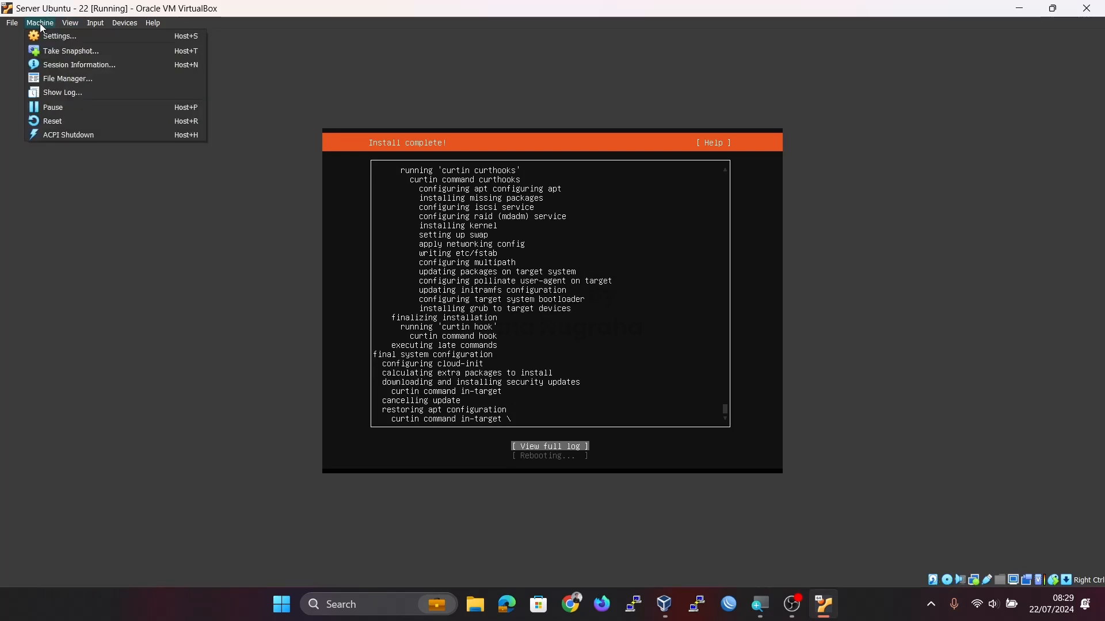
pyautogui.click(69, 127)
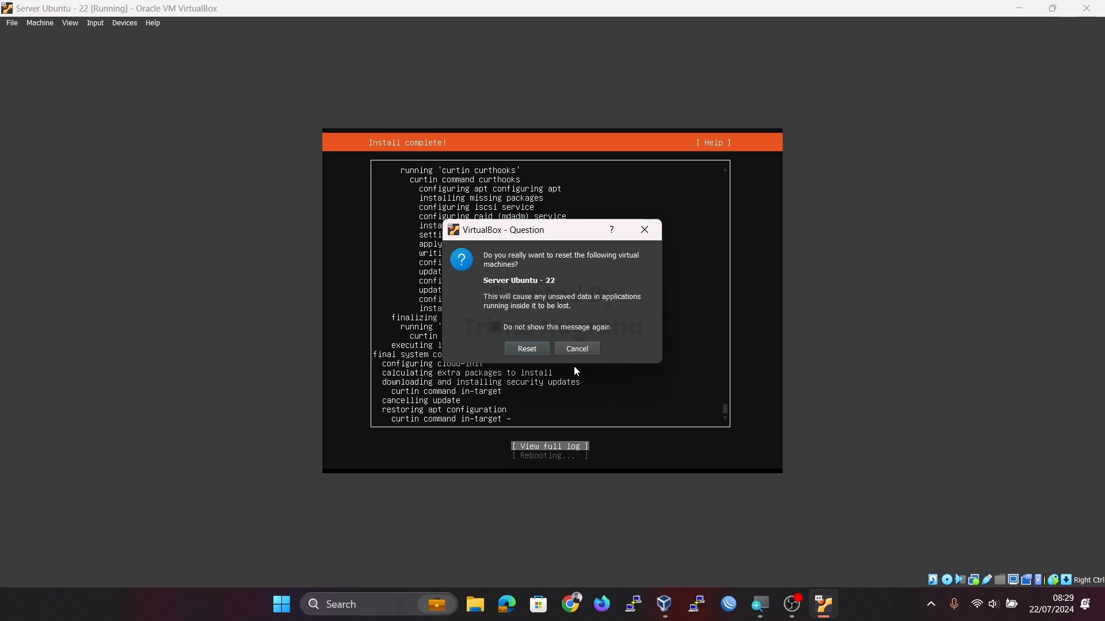
pyautogui.click(527, 351)
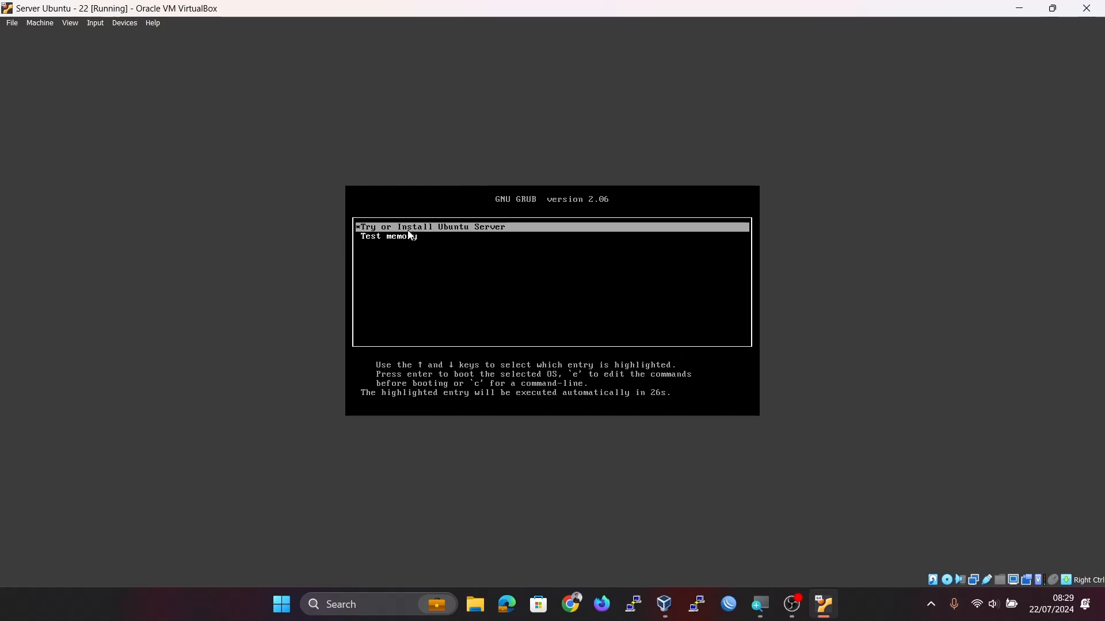
# Eject the Ubuntu ISO from the virtual optical drive and reset the VM again.
pyautogui.click(947, 580)
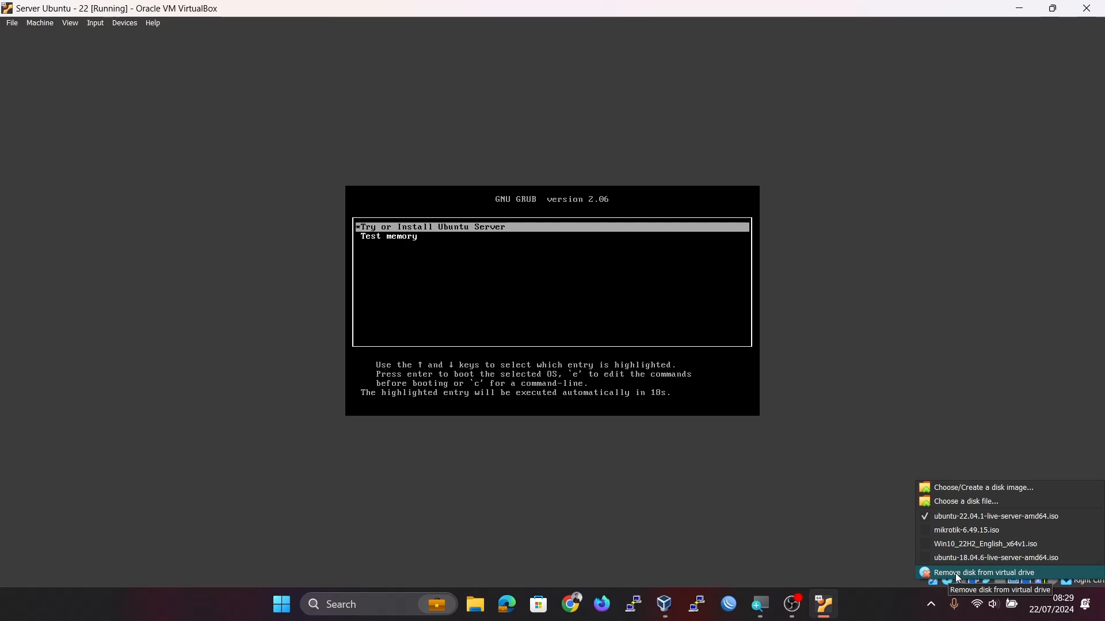
pyautogui.click(972, 573)
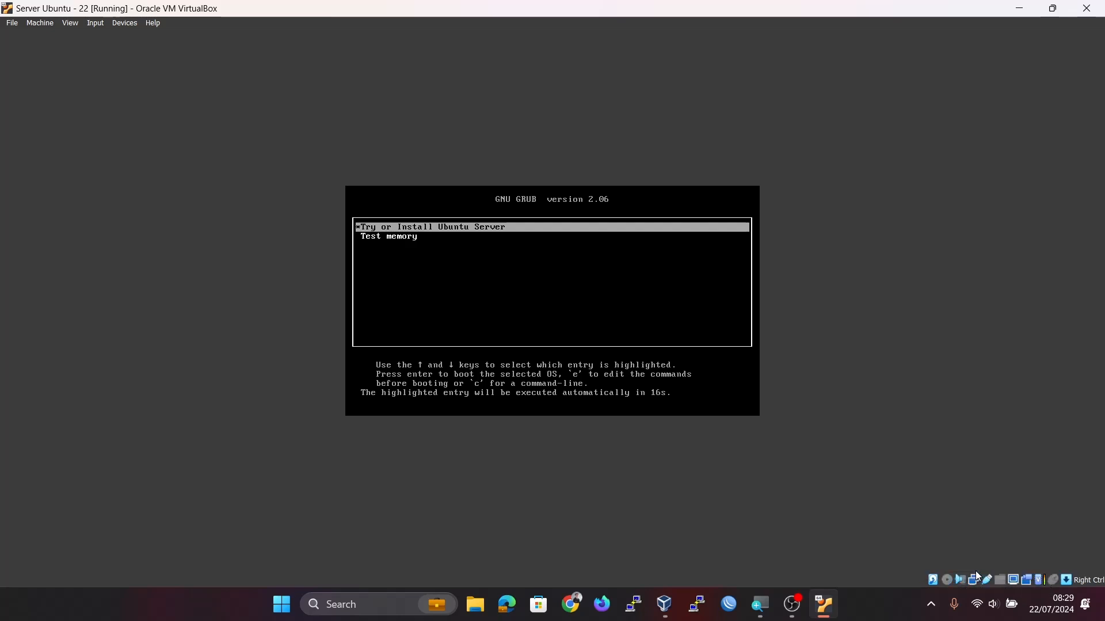
pyautogui.click(41, 25)
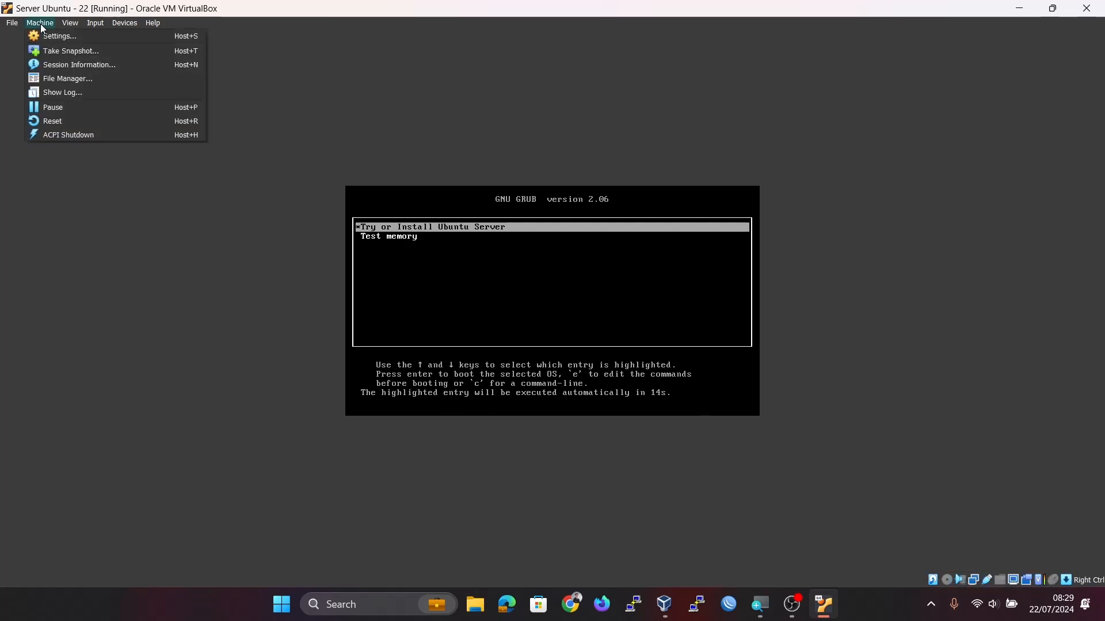
pyautogui.click(56, 121)
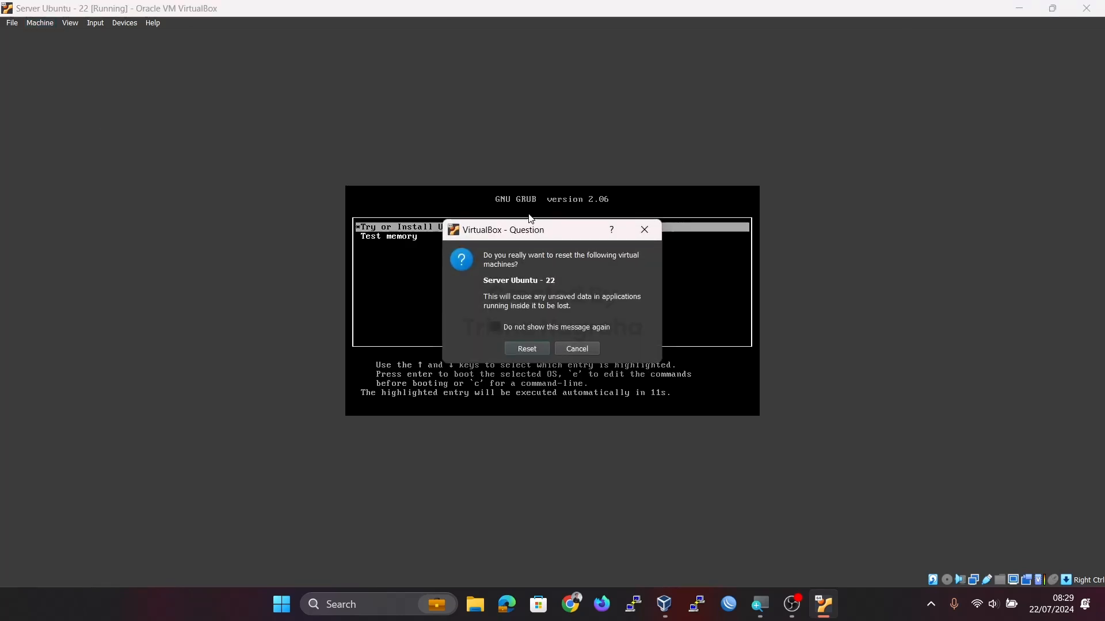
pyautogui.click(529, 350)
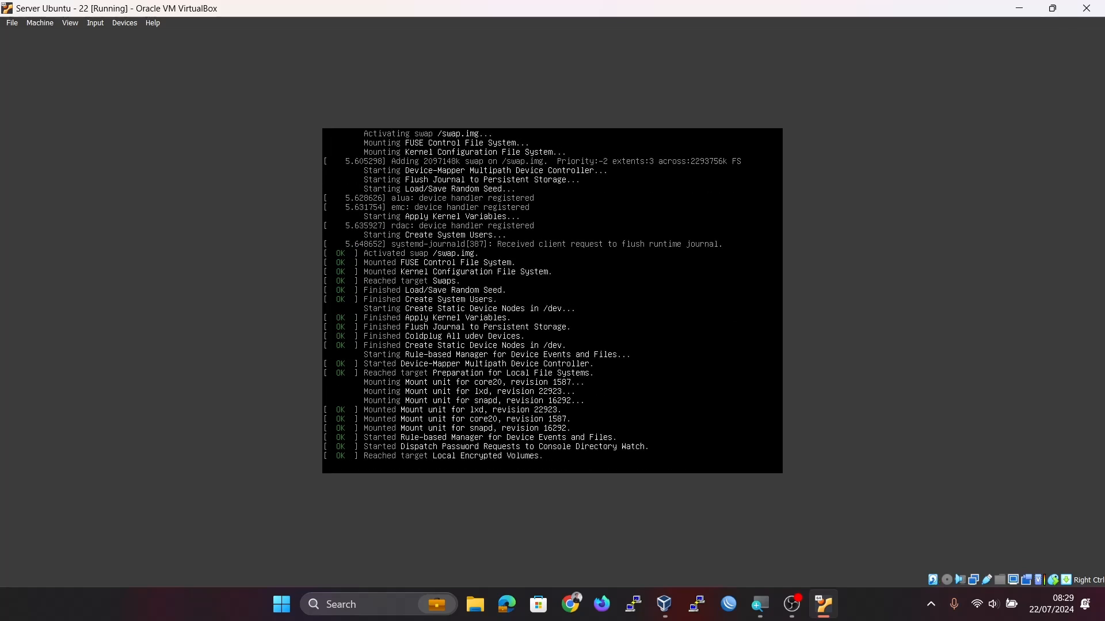
# Switch the VM display to Scale mode with Host+C while the server boots.
pyautogui.press('Control_R+c')
pyautogui.click(534, 364)
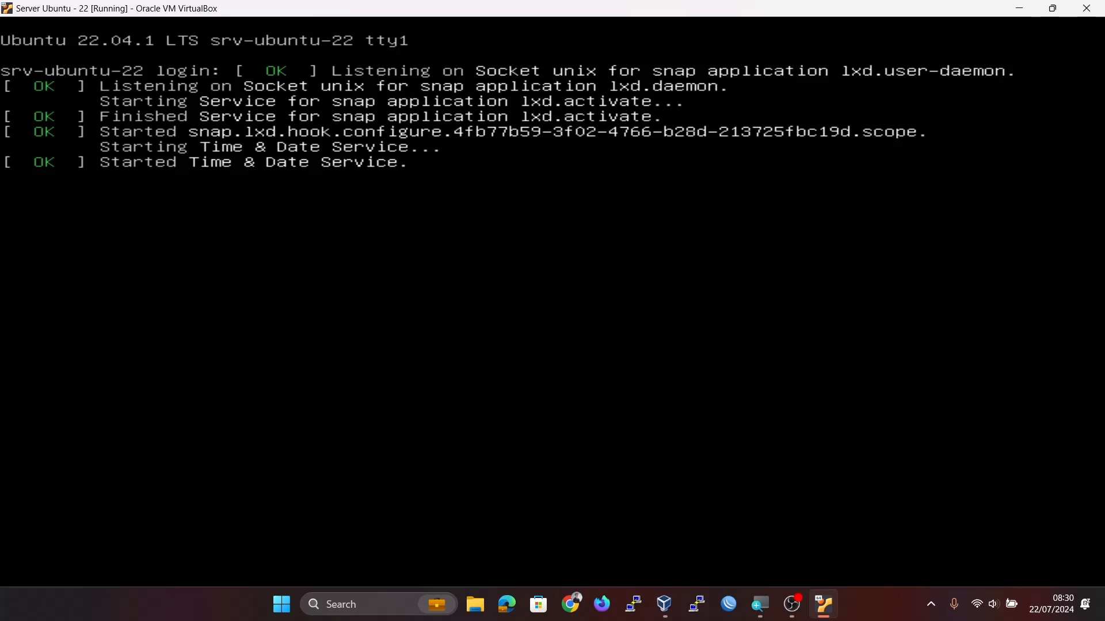
# Log in at the srv-ubuntu-22 tty1 prompt with the created user's username and password.
pyautogui.press('Return')
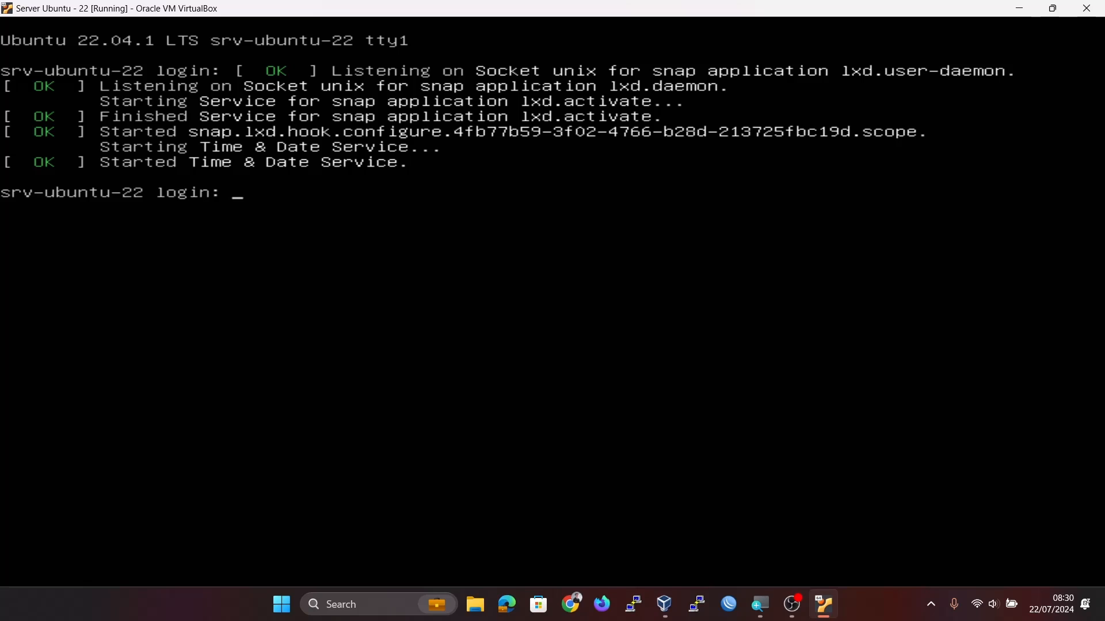
pyautogui.write('trisna')
pyautogui.press('Return')
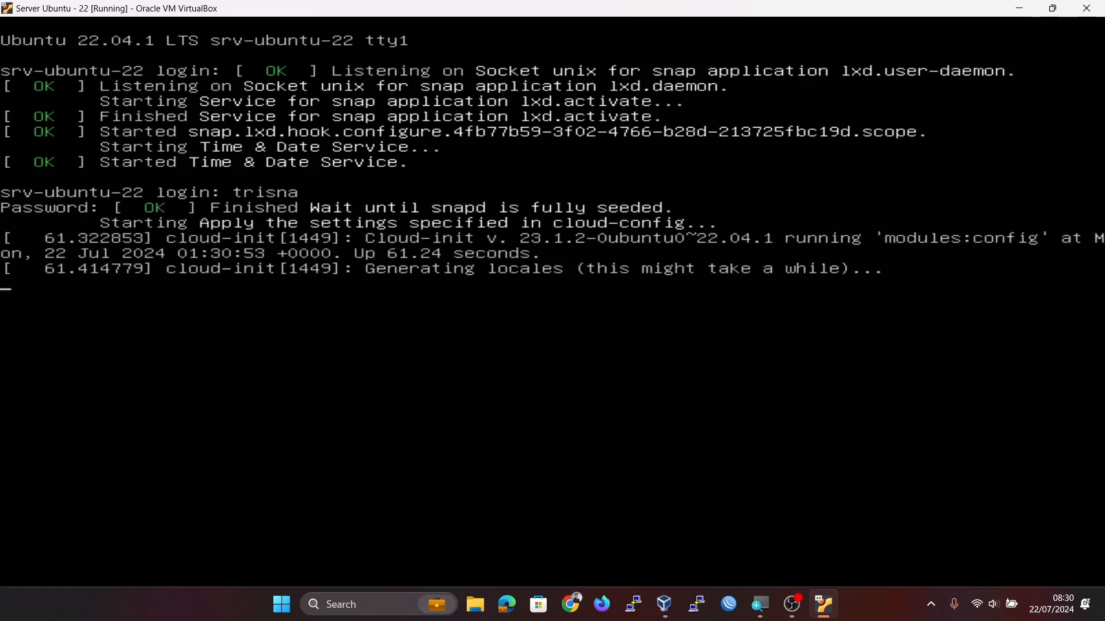
pyautogui.press('Return')
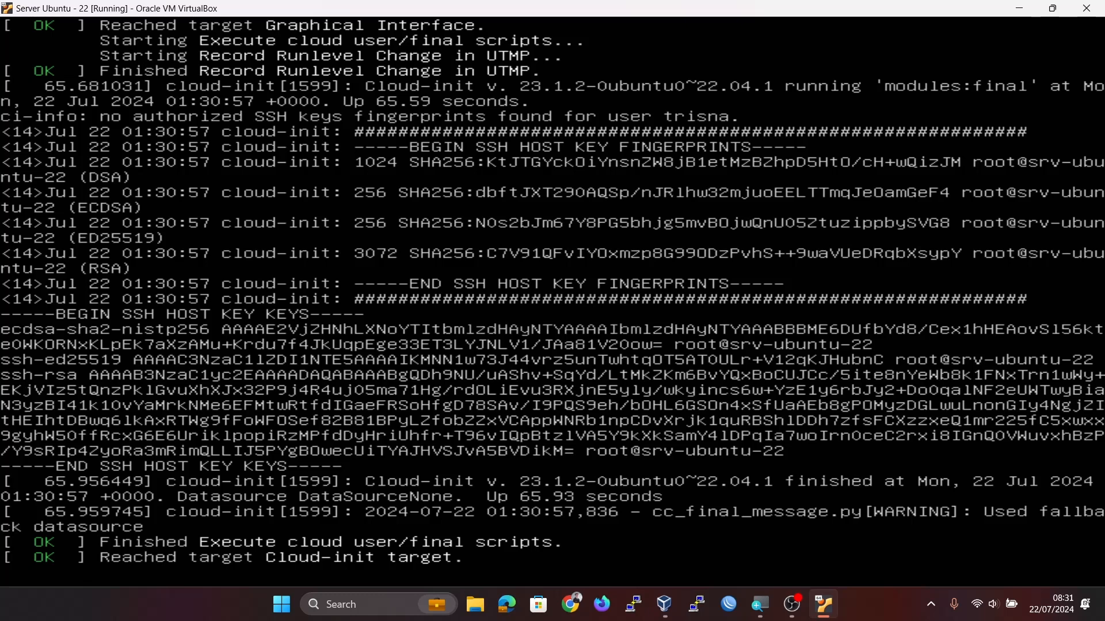
pyautogui.press('Return')
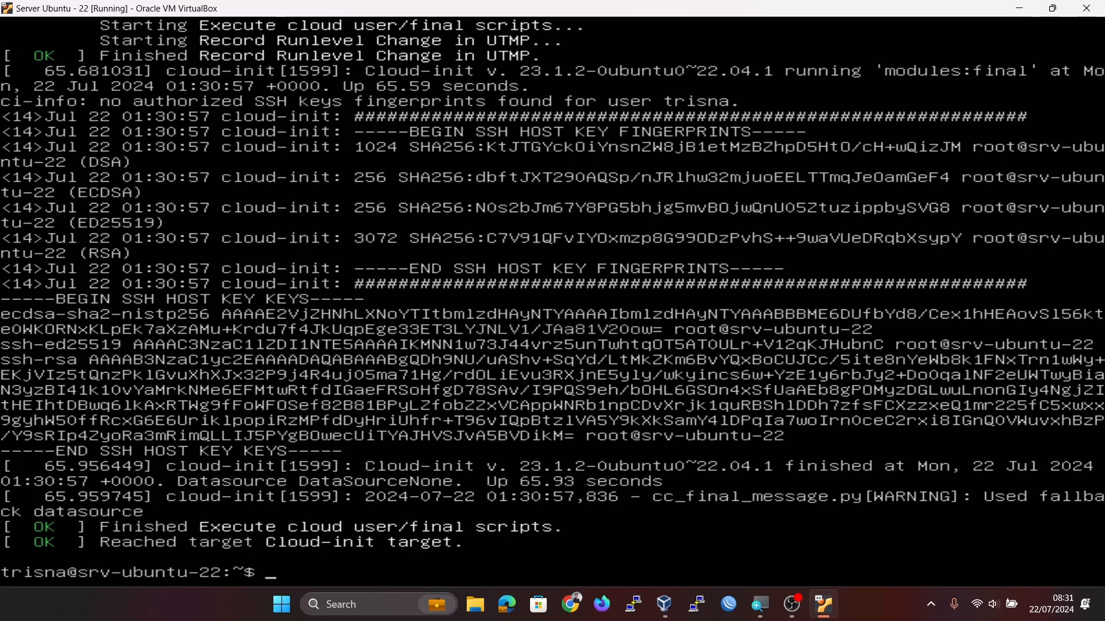
# Clear the console and run uname -a to show kernel 5.15.0-116-generic.
pyautogui.write('clear')
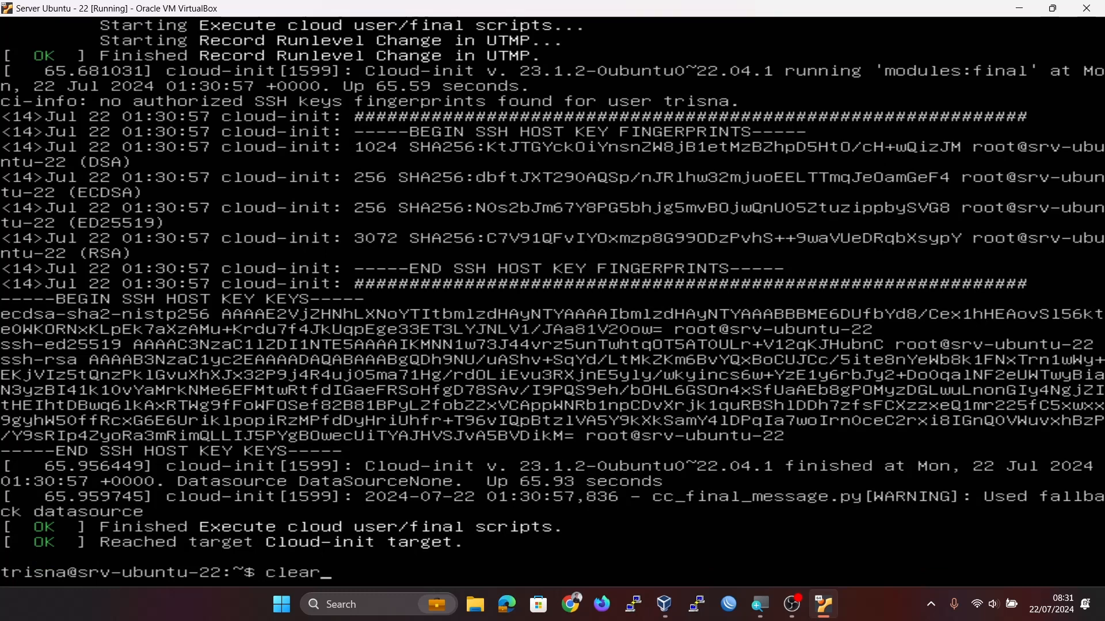
pyautogui.press('Return')
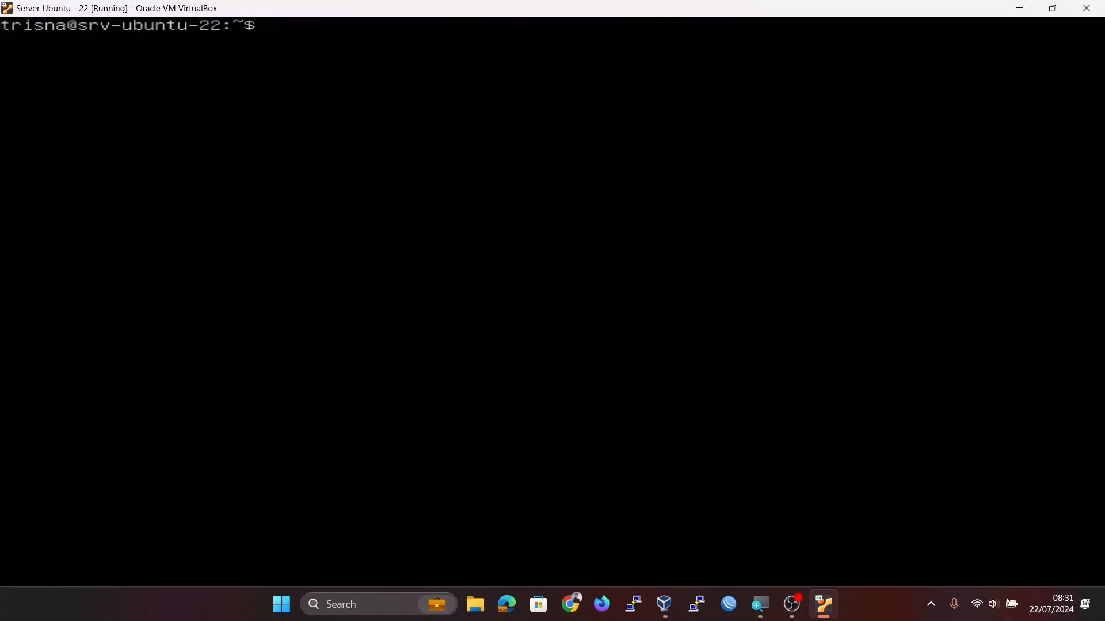
pyautogui.write('uname -a')
pyautogui.press('Return')
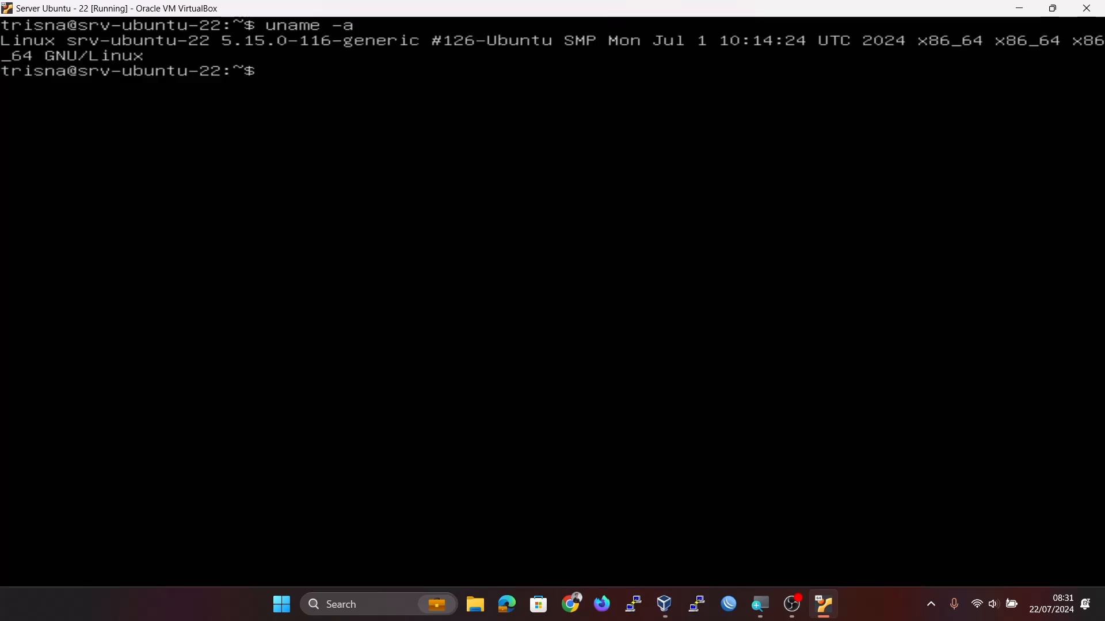
# Run cat /etc/os-release to display the Ubuntu 22.04.1 LTS release details.
pyautogui.write('cat /etc/re')
pyautogui.press('Tab')
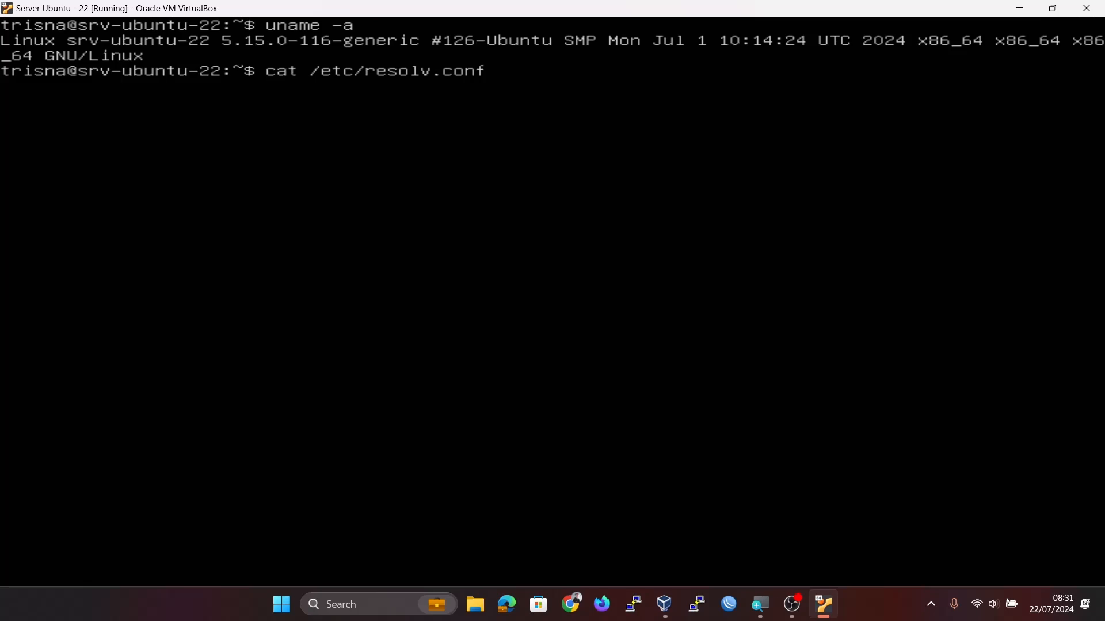
pyautogui.press('BackSpace')
pyautogui.press('BackSpace')
pyautogui.press('BackSpace')
pyautogui.press('BackSpace')
pyautogui.press('BackSpace')
pyautogui.press('BackSpace')
pyautogui.press('BackSpace')
pyautogui.press('BackSpace')
pyautogui.press('BackSpace')
pyautogui.press('BackSpace')
pyautogui.press('BackSpace')
pyautogui.write('os-r')
pyautogui.press('Tab')
pyautogui.press('Return')
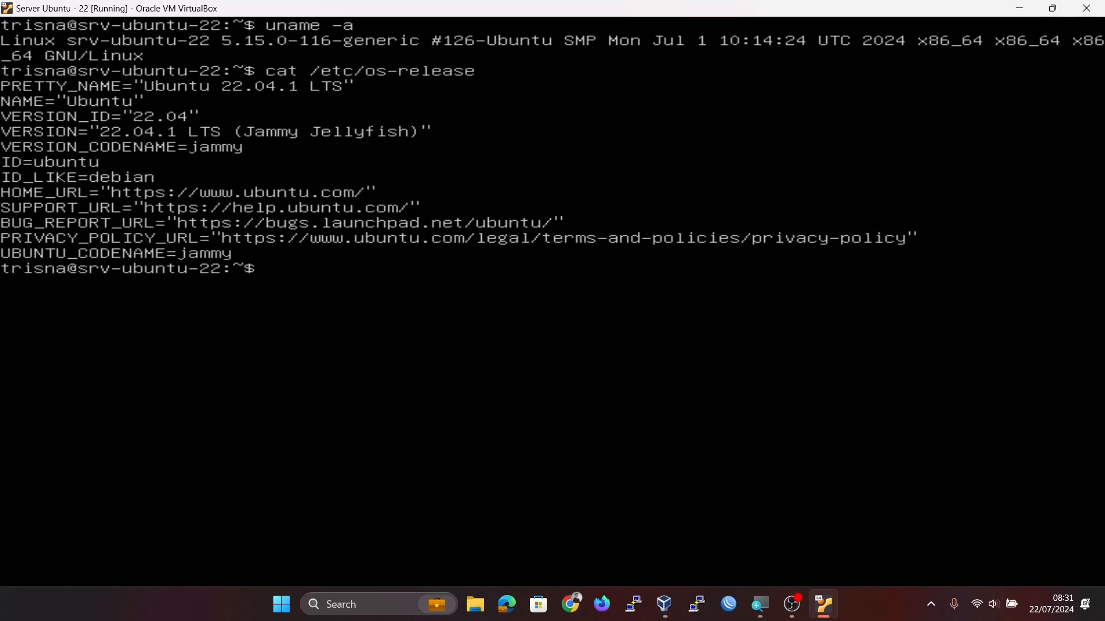